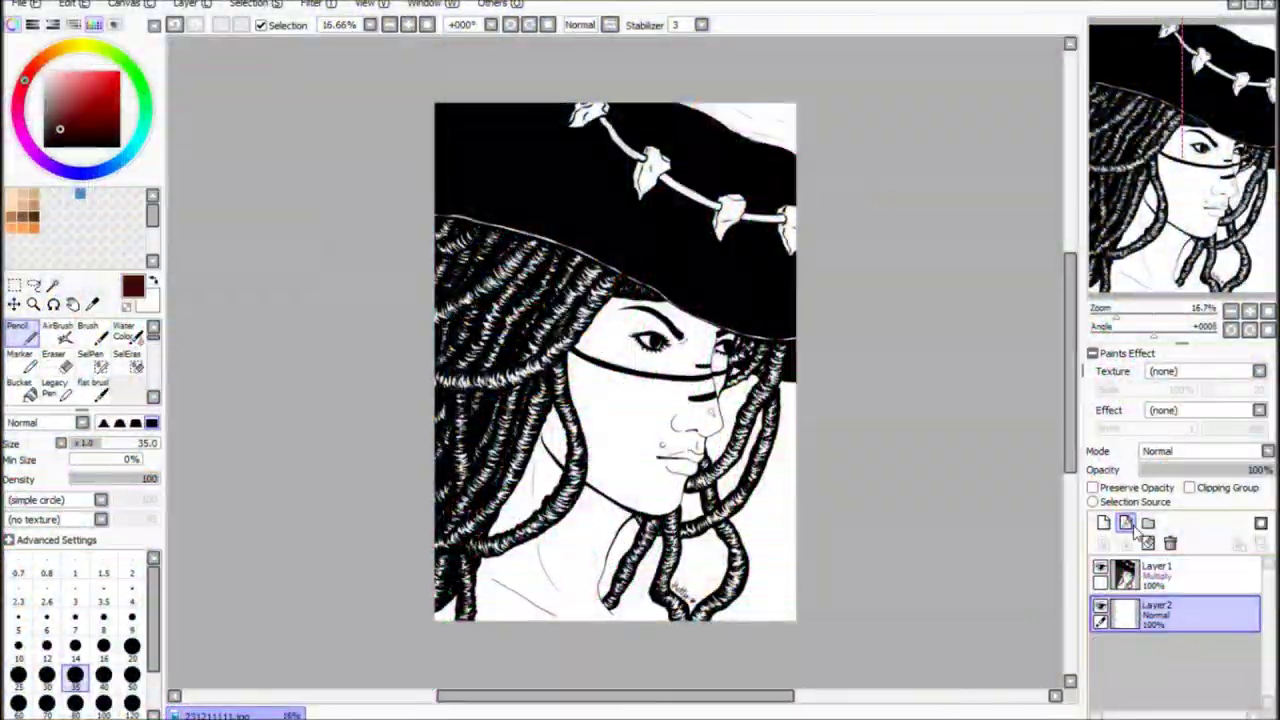
Paint flat tan skin over the face, nose, neck and shoulder on Layer2, rotating the canvas as needed.
click(76, 92)
mouse_move(600, 320)
mouse_down()
mouse_move(540, 520)
mouse_move(480, 610)
mouse_up()
drag(600, 450, 545, 545)
drag(600, 360, 650, 480)
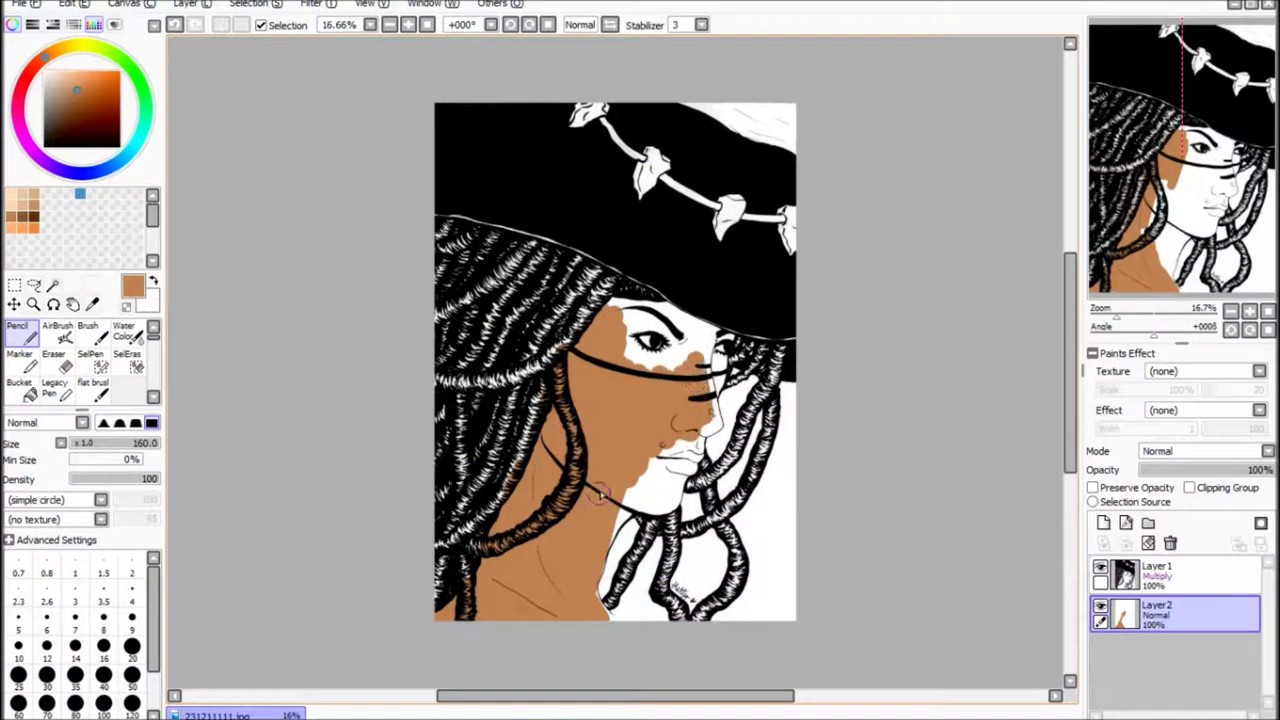
drag(690, 340, 700, 440)
mouse_move(600, 370)
mouse_down()
mouse_move(578, 322)
mouse_move(585, 290)
mouse_move(710, 300)
mouse_up()
mouse_move(640, 260)
mouse_down()
mouse_move(585, 268)
mouse_move(660, 605)
mouse_move(620, 318)
mouse_move(512, 260)
mouse_move(498, 330)
mouse_move(521, 290)
mouse_move(519, 391)
mouse_move(560, 300)
mouse_up()
key(bracketleft)
key(bracketleft)
key(bracketleft)
drag(516, 382, 510, 352)
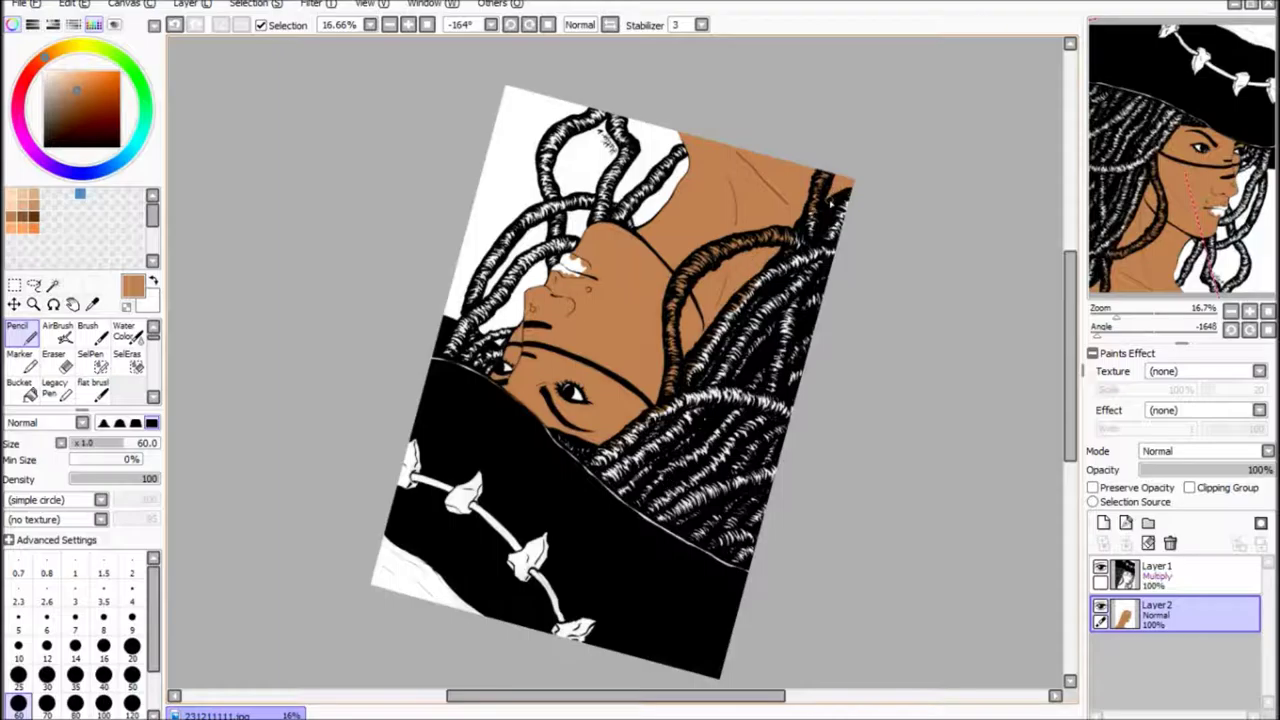
Reset the canvas rotation to upright and magic-wand select the tan skin area.
key(Delete)
key(w)
click(600, 400)
key(n)
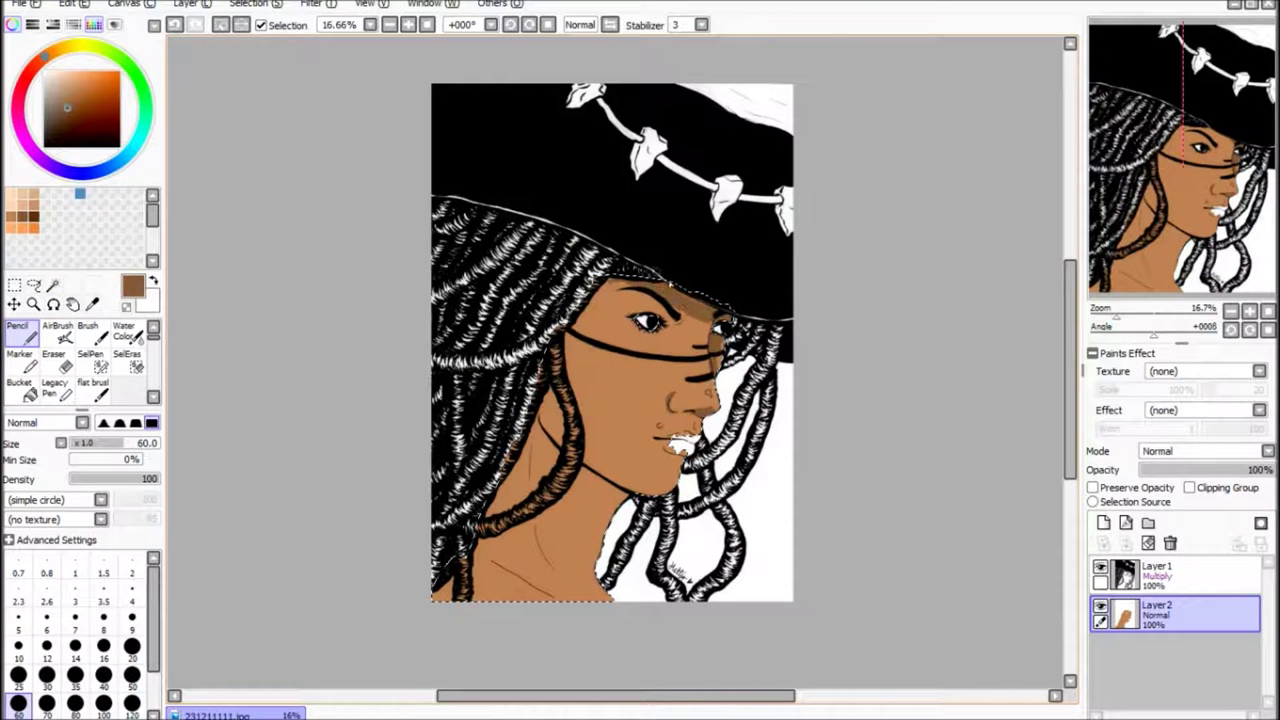
Shade the skin darker brown along the hairline, cheek, neck and shoulder.
drag(600, 360, 527, 500)
drag(558, 550, 477, 591)
click(127, 333)
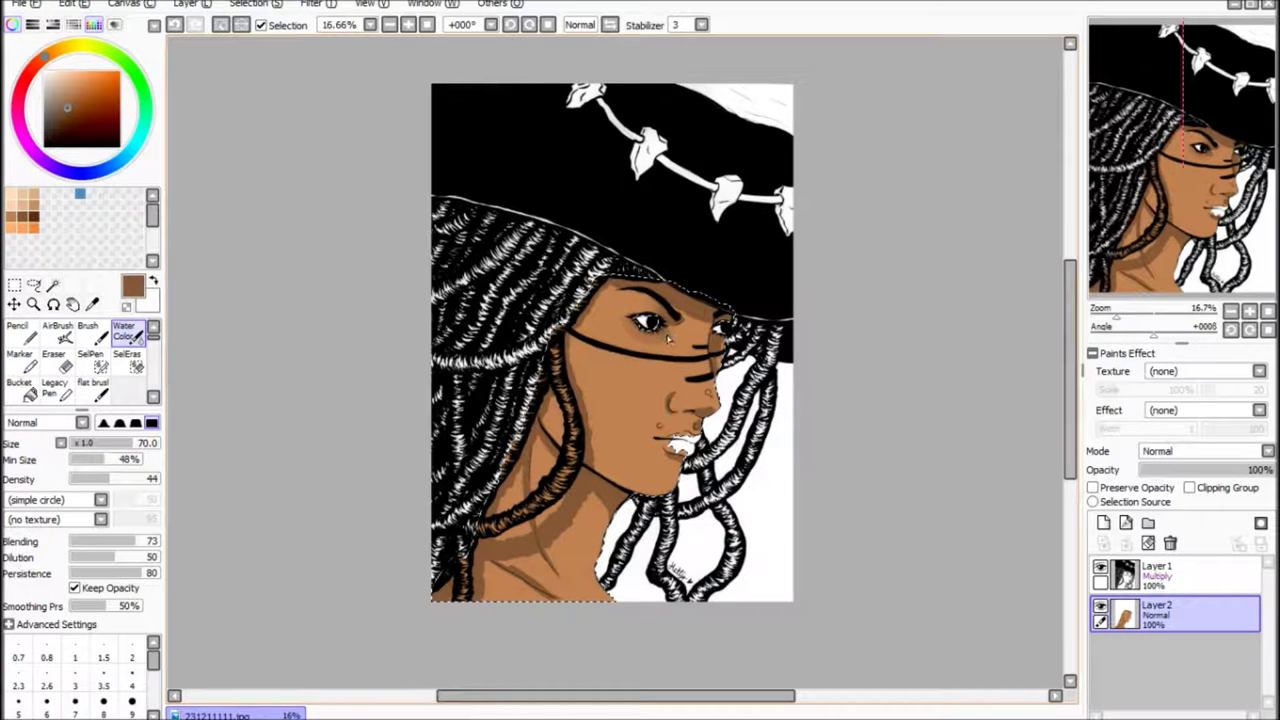
key(n)
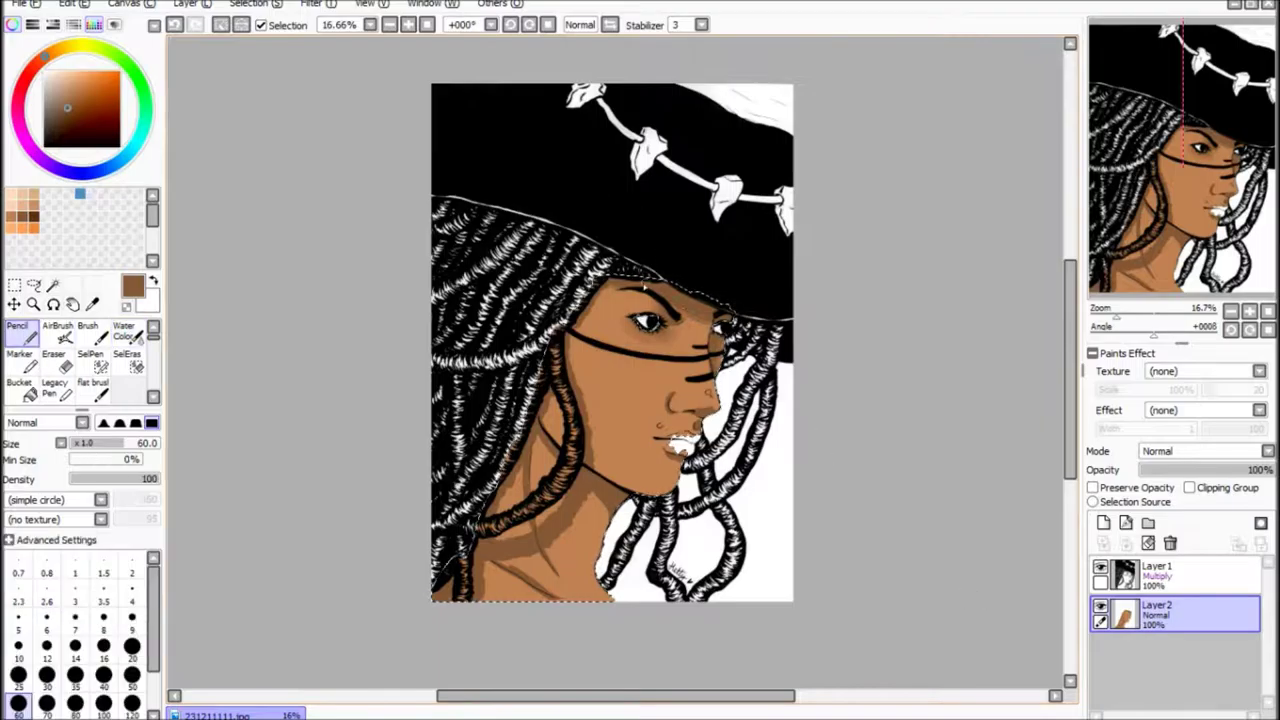
Add light peach highlights below the eye and on the nose tip, then deselect.
alt+click(633, 365)
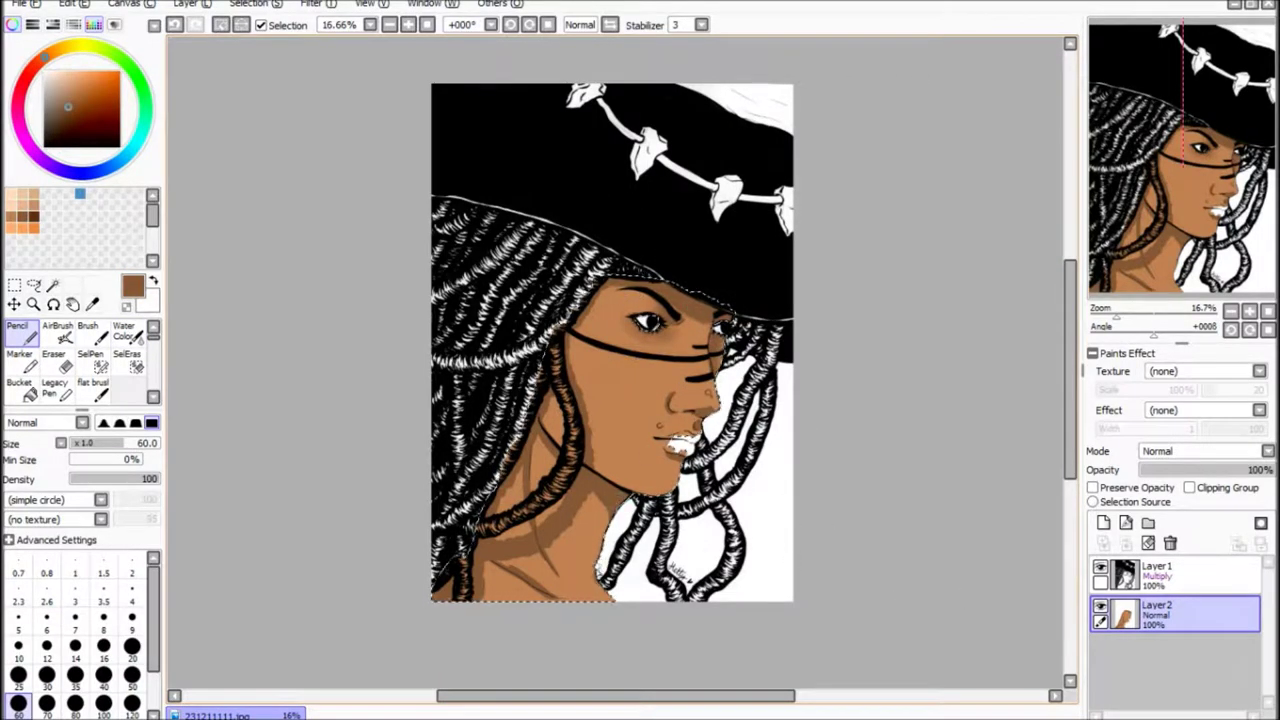
click(124, 332)
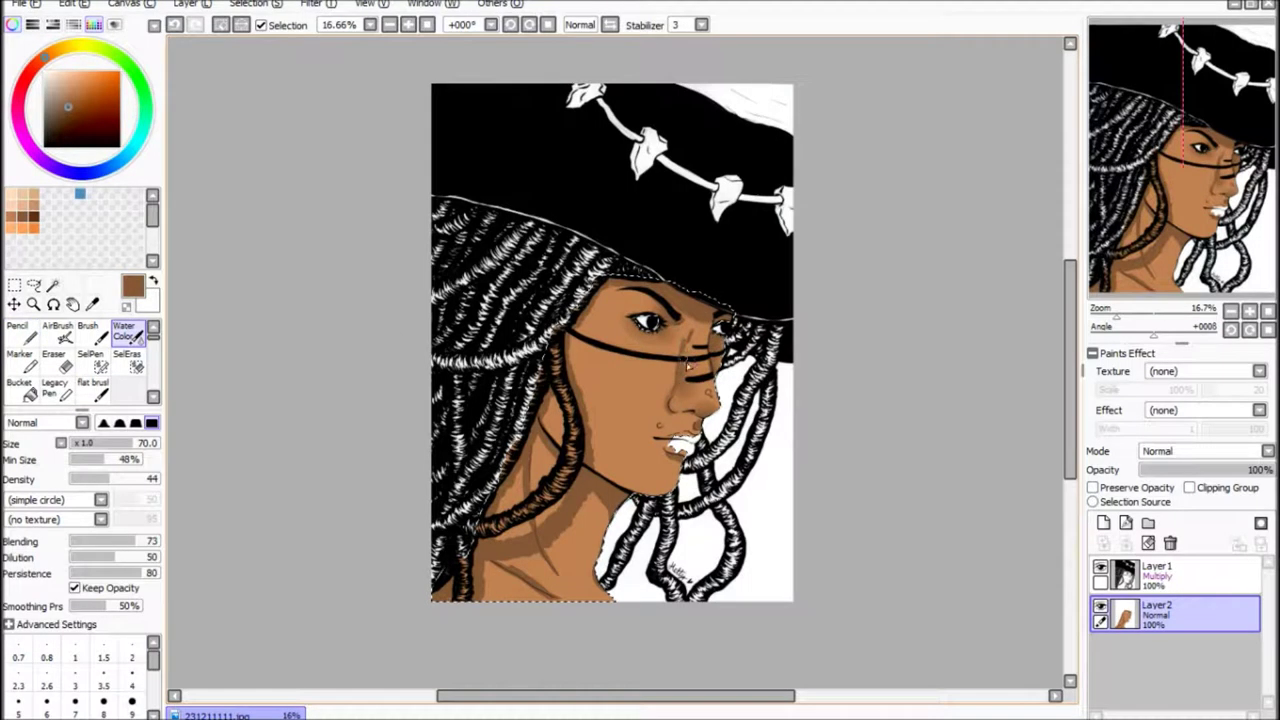
alt+click(690, 381)
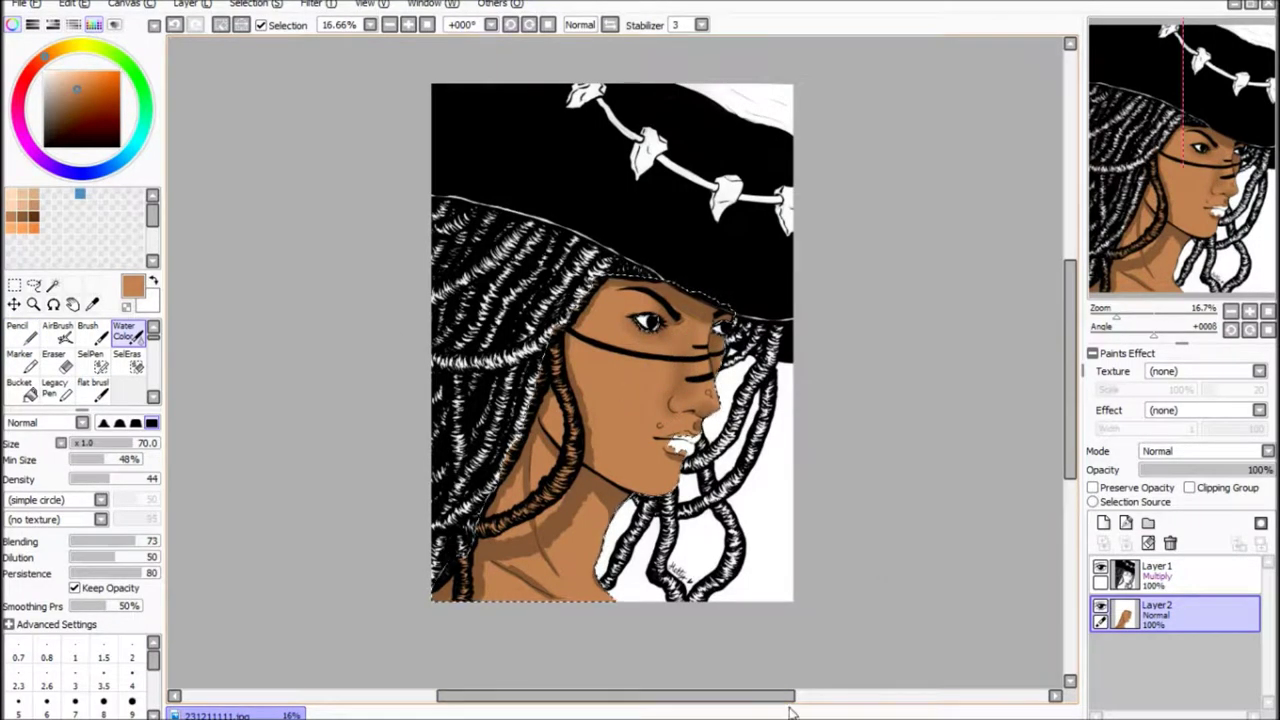
alt+click(712, 420)
mouse_move(610, 354)
mouse_down()
mouse_move(638, 368)
mouse_move(625, 370)
mouse_up()
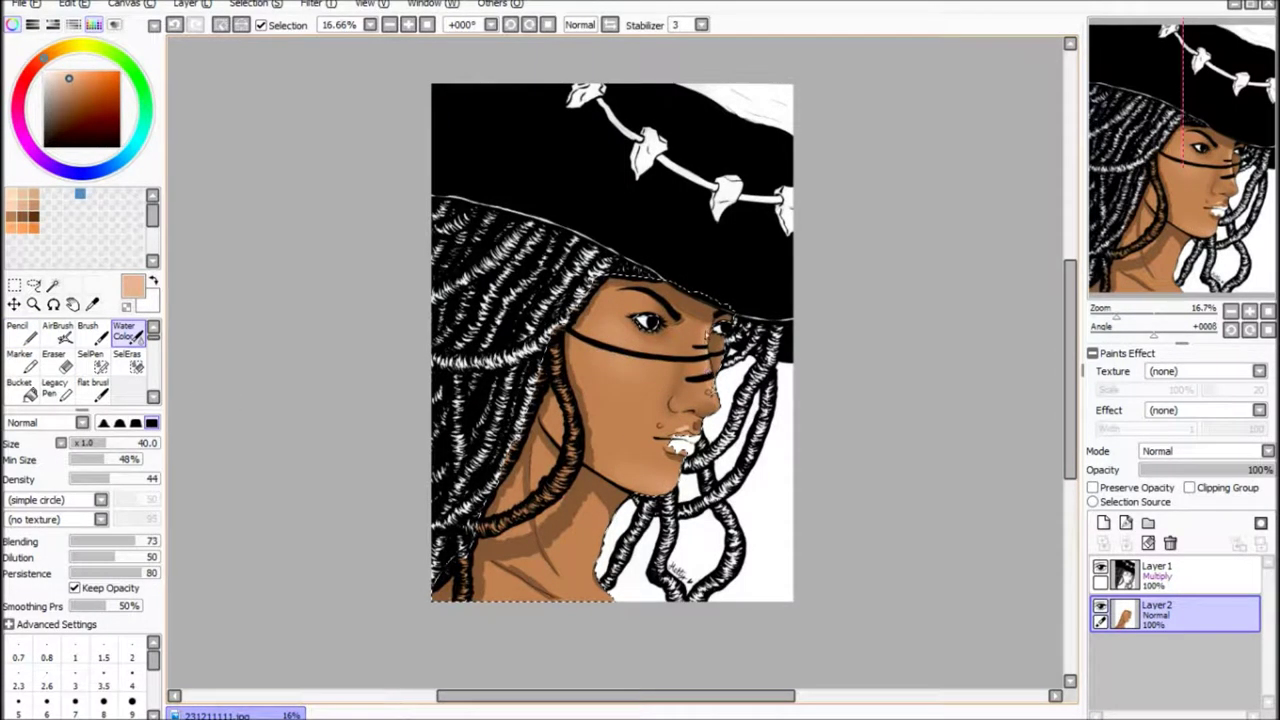
drag(712, 410, 710, 400)
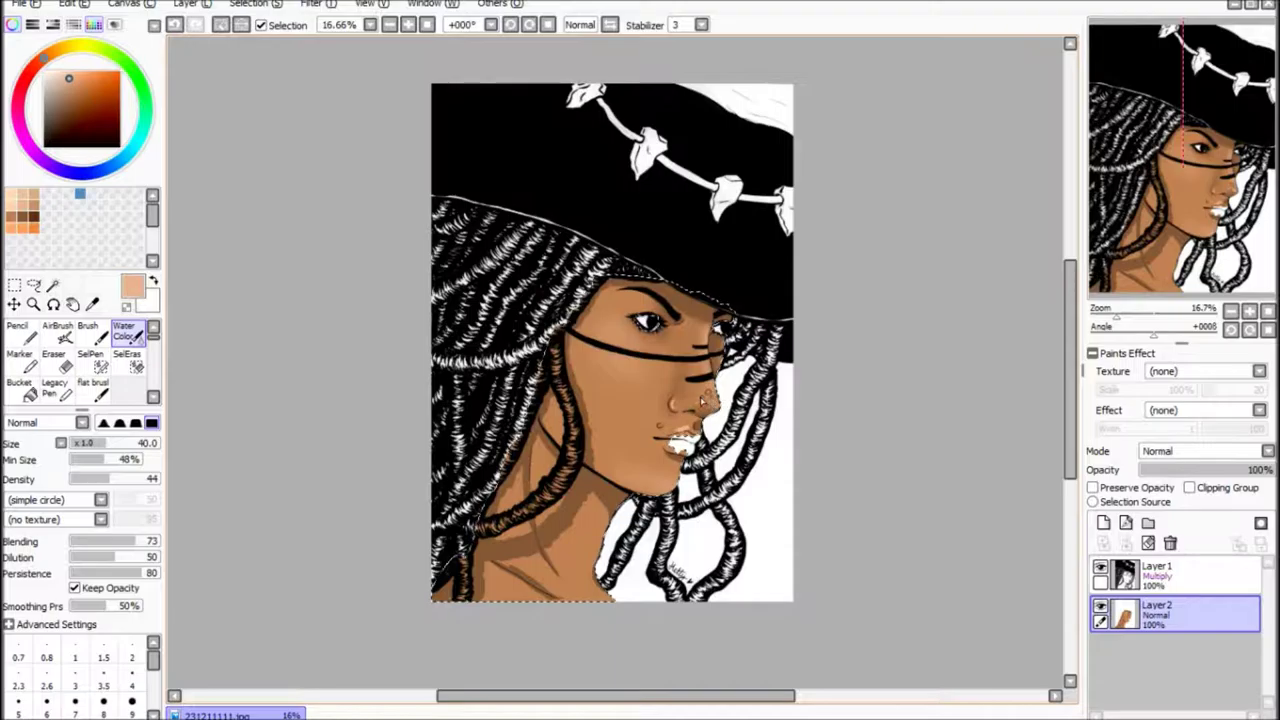
key(ctrl+d)
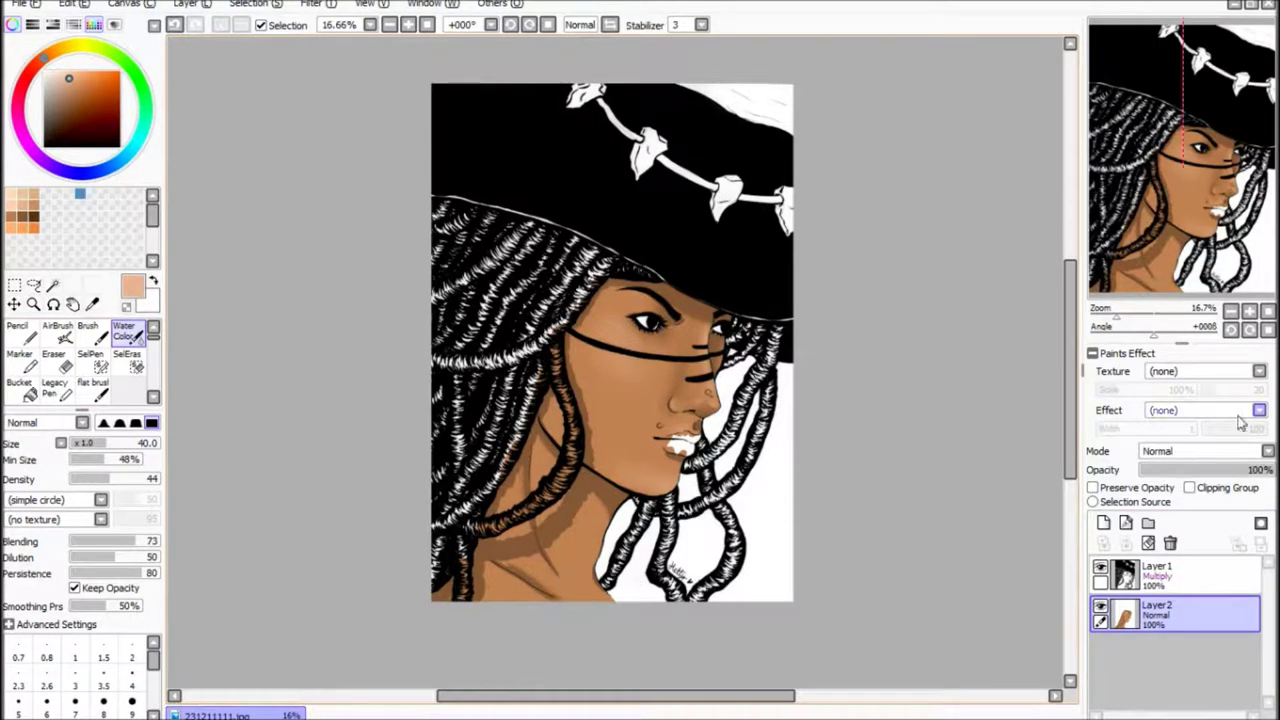
Paint the lips brown over their white highlight, reset rotation, and add new Layer3.
drag(583, 339, 700, 420)
key(n)
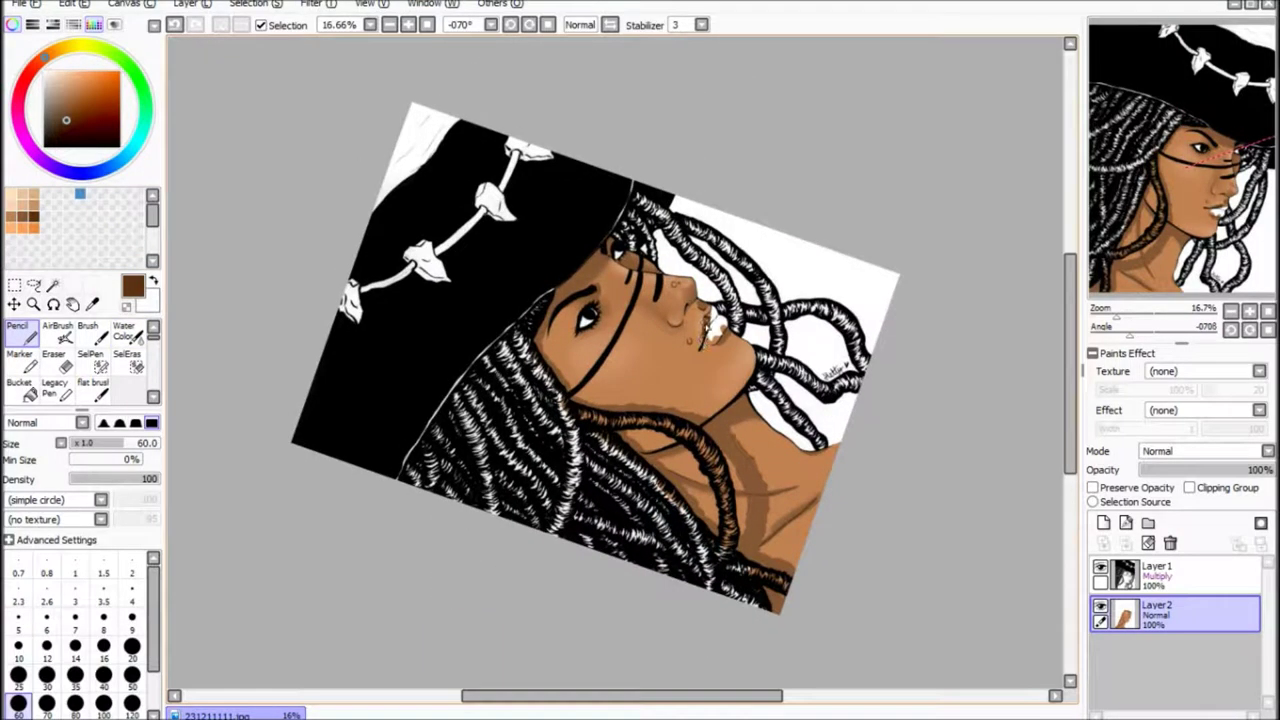
drag(712, 326, 722, 334)
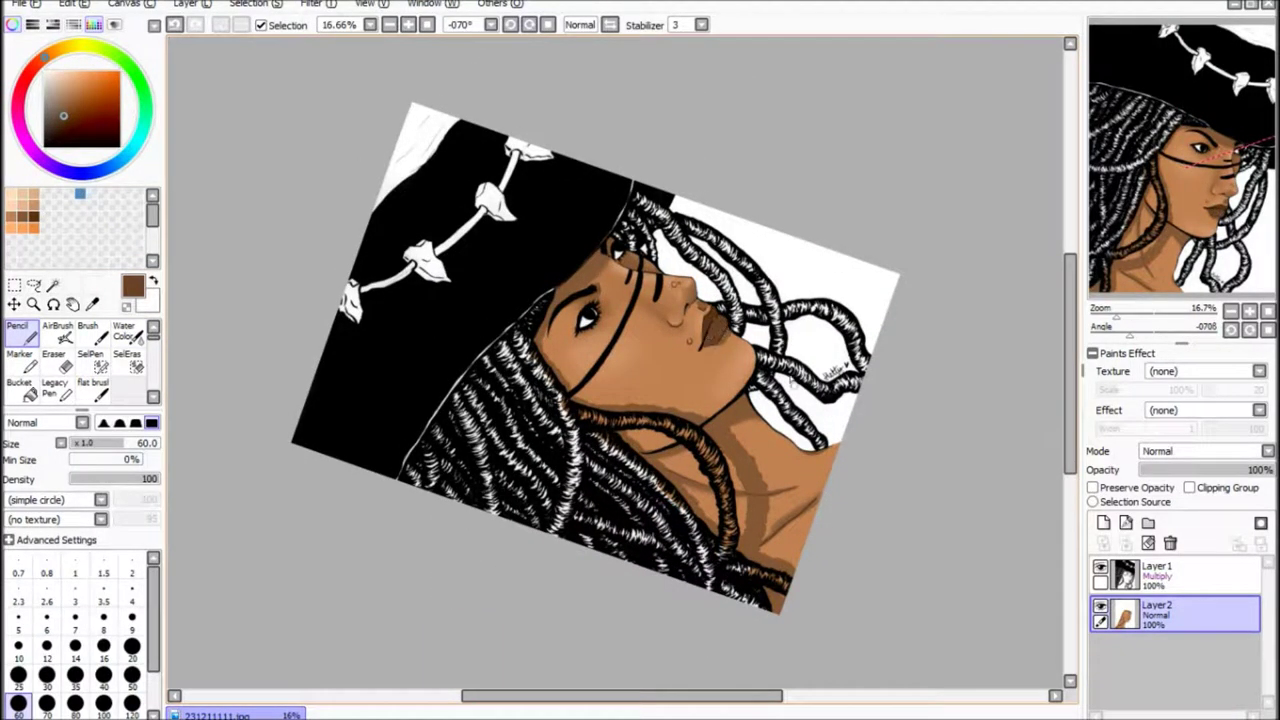
click(128, 332)
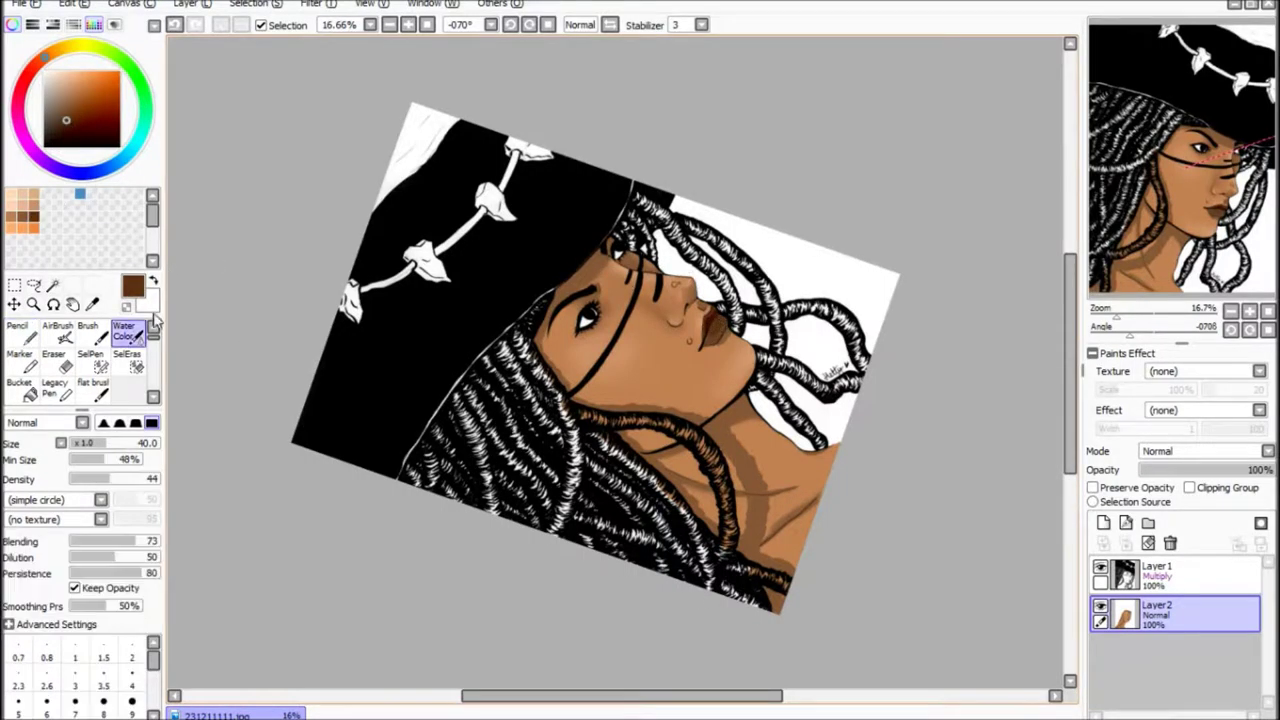
key(Delete)
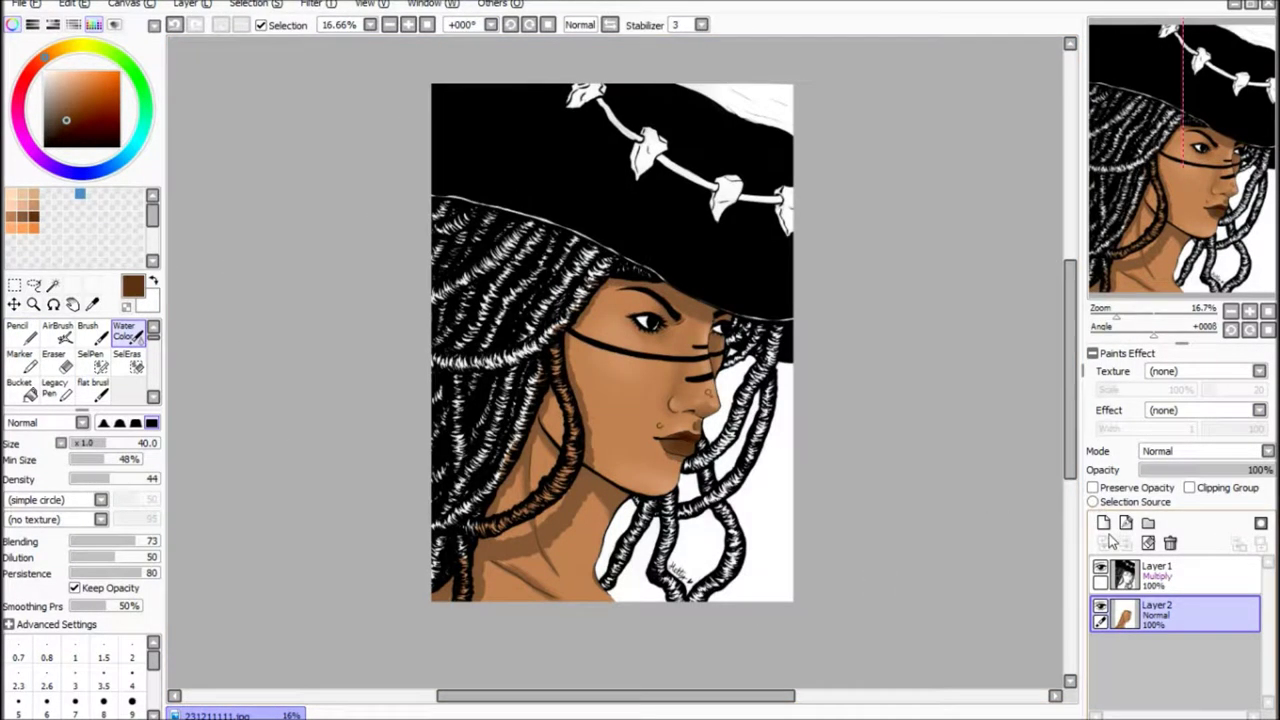
click(1103, 542)
click(87, 100)
Paint a jagged purple stripe across the eyes and cheek with a size-120 pencil.
click(30, 146)
click(57, 332)
mouse_move(650, 360)
mouse_down()
mouse_move(610, 395)
mouse_move(572, 350)
mouse_move(577, 385)
mouse_up()
click(17, 332)
click(132, 704)
drag(620, 345, 660, 385)
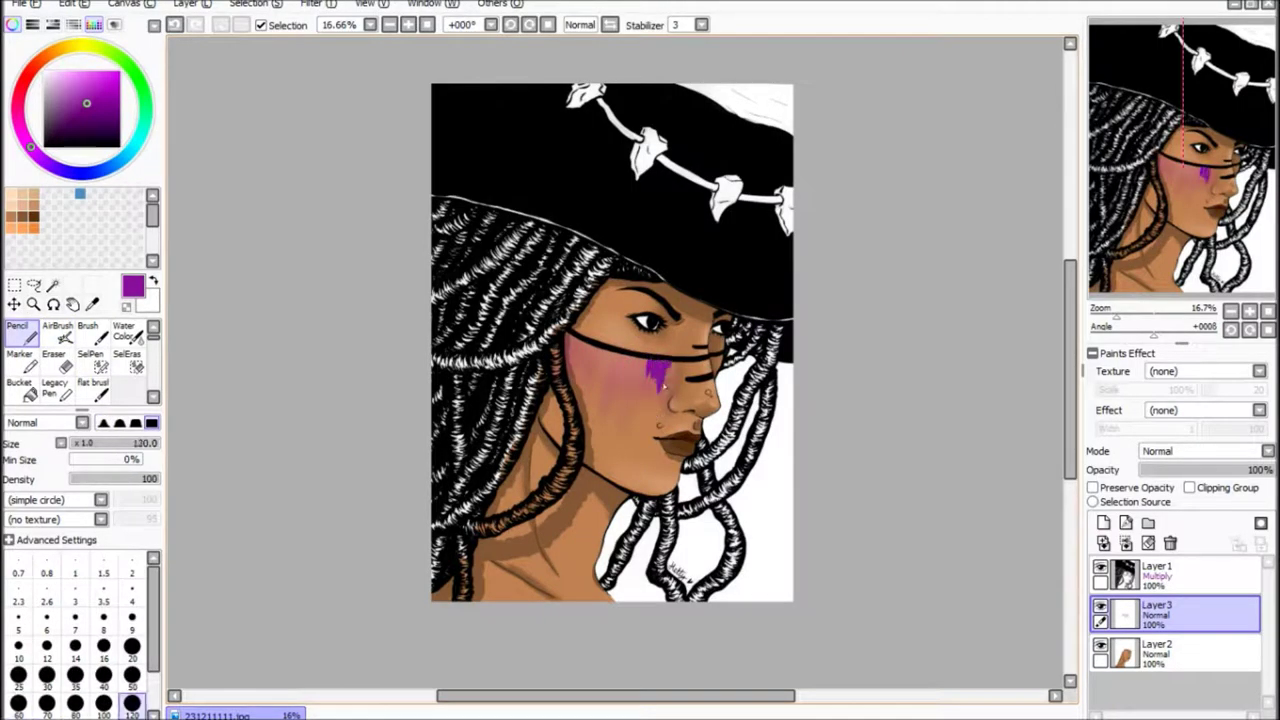
mouse_move(580, 342)
mouse_down()
mouse_move(635, 390)
mouse_move(710, 382)
mouse_move(706, 393)
mouse_up()
key(ctrl+z)
key(ctrl+z)
Blend blush below the stripe, lower its saturation in Hue and Saturation, and airbrush eyeshadow.
key(e)
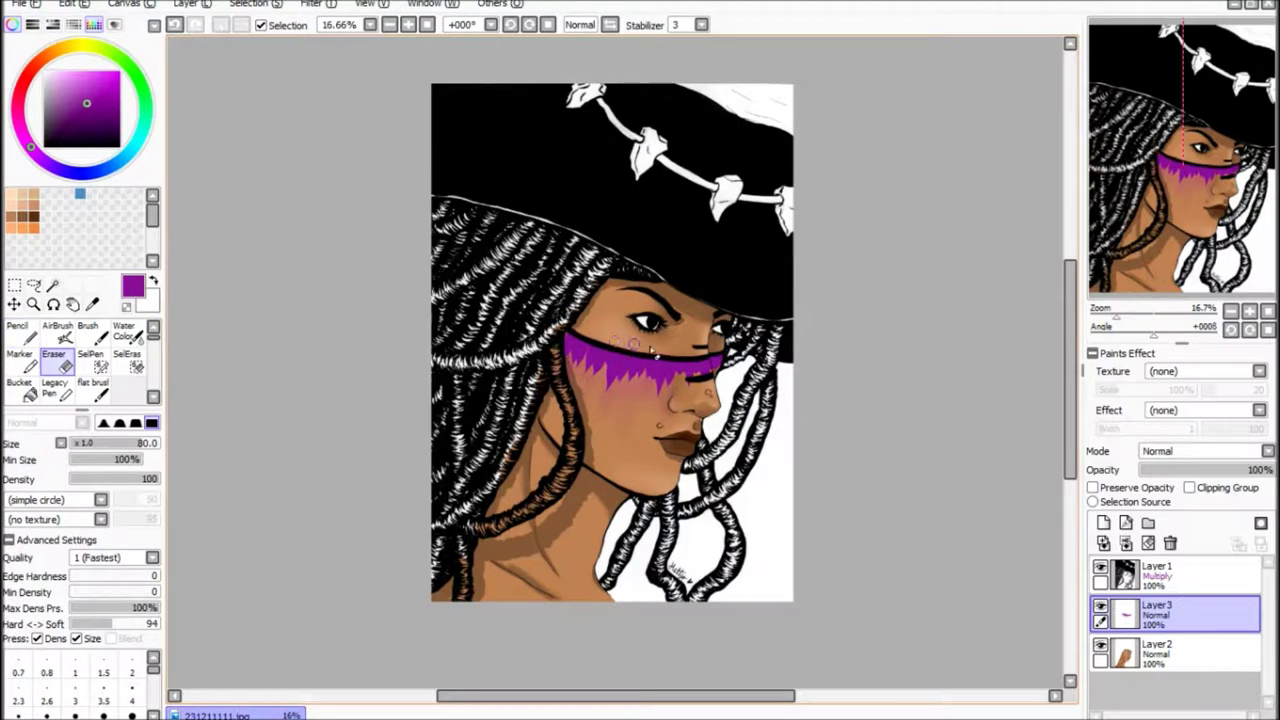
key(c)
mouse_move(660, 385)
mouse_down()
mouse_move(640, 410)
mouse_move(575, 365)
mouse_move(645, 400)
mouse_move(700, 372)
mouse_move(720, 385)
mouse_up()
key(v)
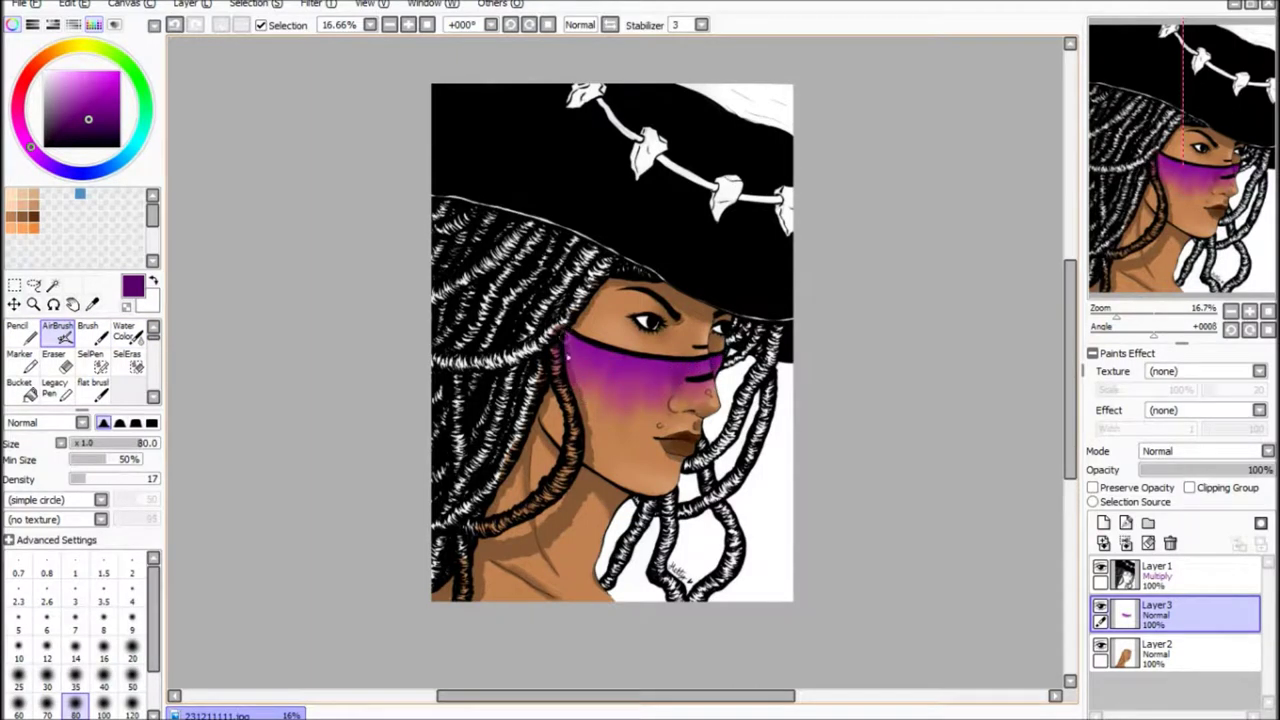
key(ctrl+u)
drag(980, 372, 940, 372)
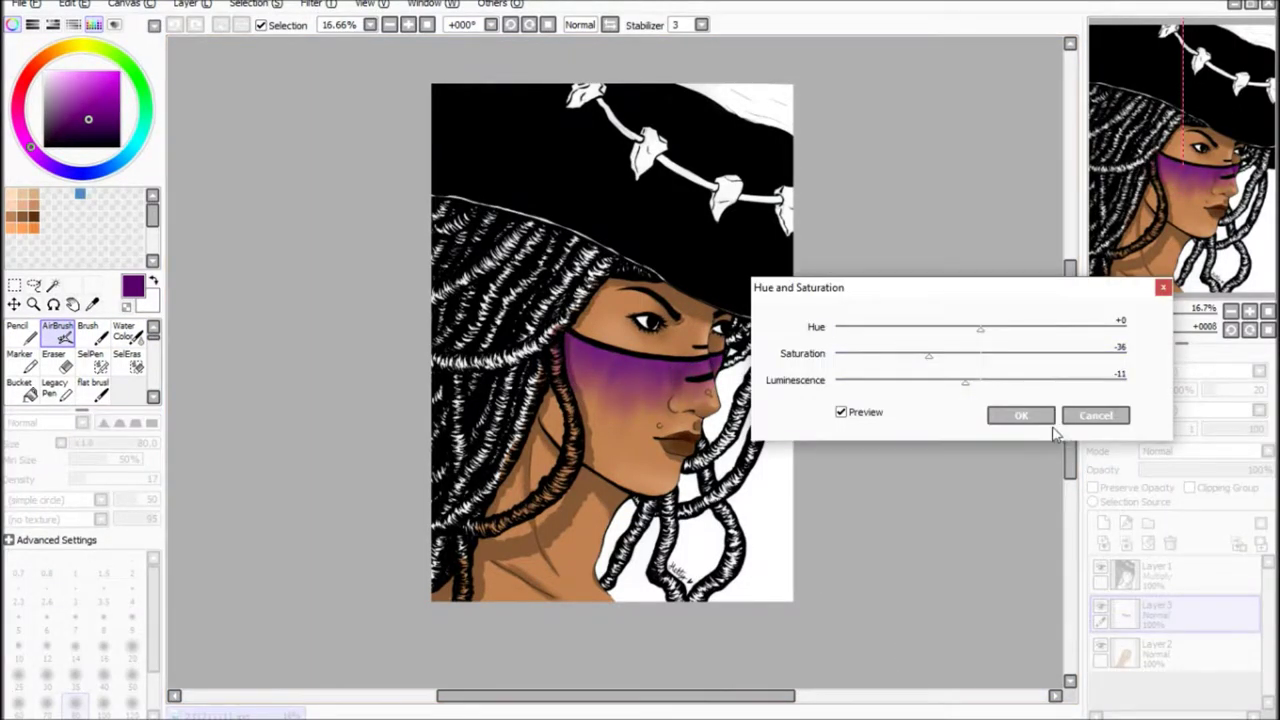
click(1014, 414)
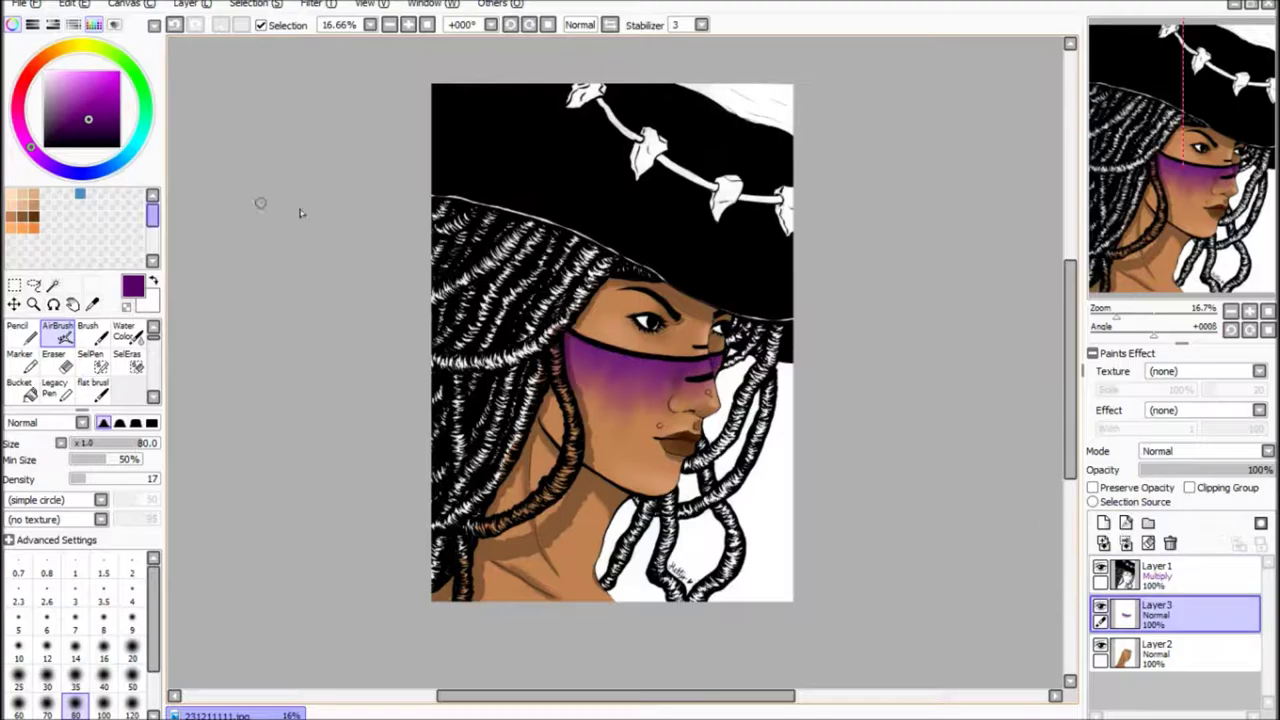
key(bracketleft)
drag(618, 306, 664, 310)
Undo the purple eyeshadow and return to the hard pencil.
key(ctrl+z)
key(ctrl+y)
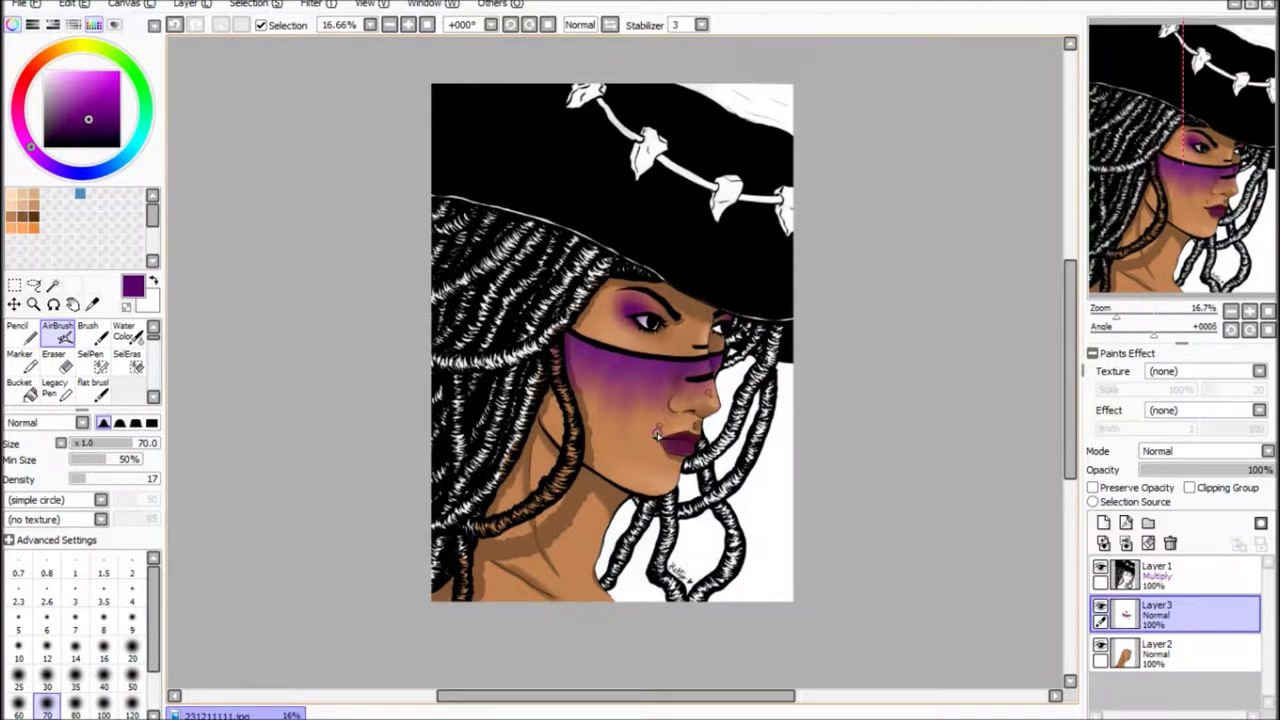
key(c)
key(ctrl+z)
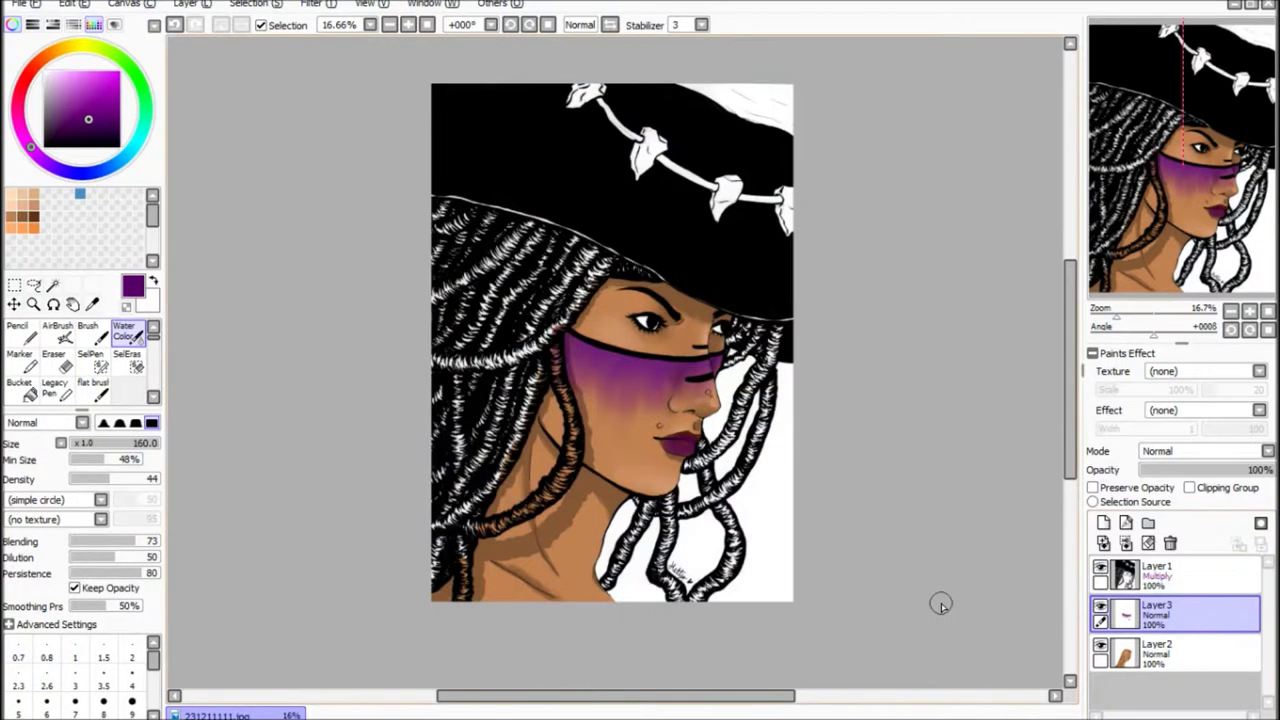
key(n)
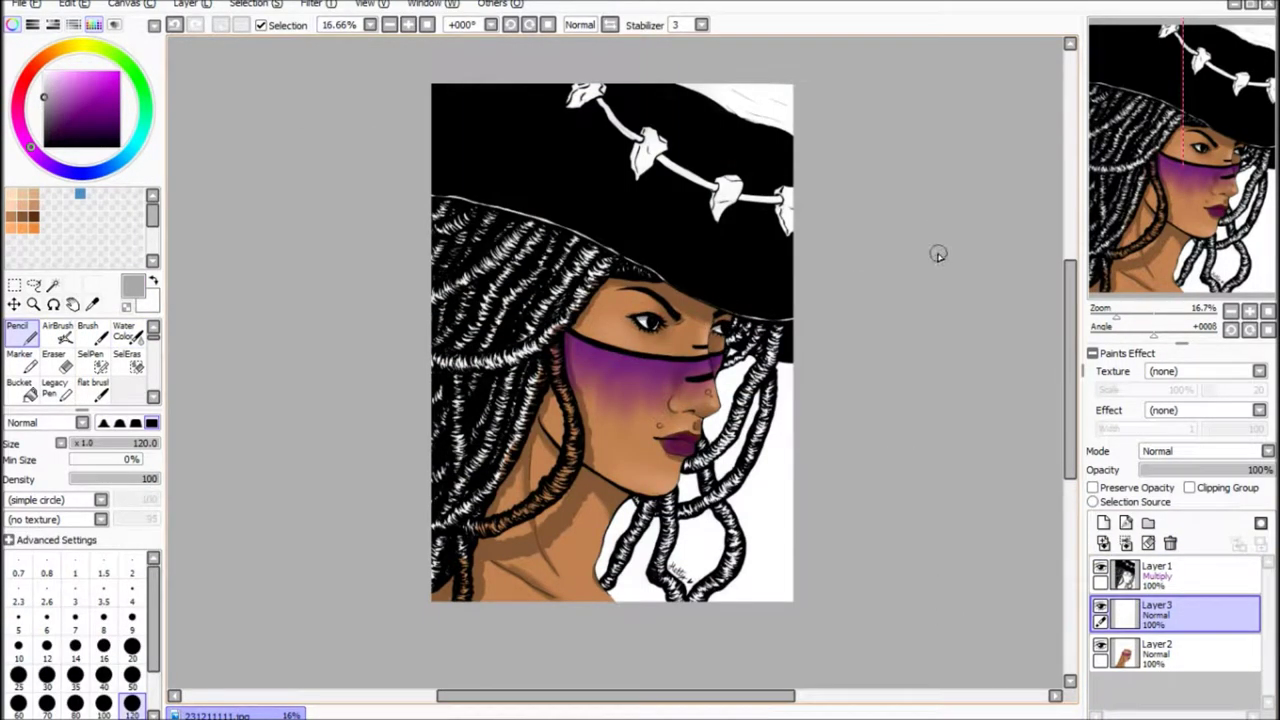
right_click(714, 325)
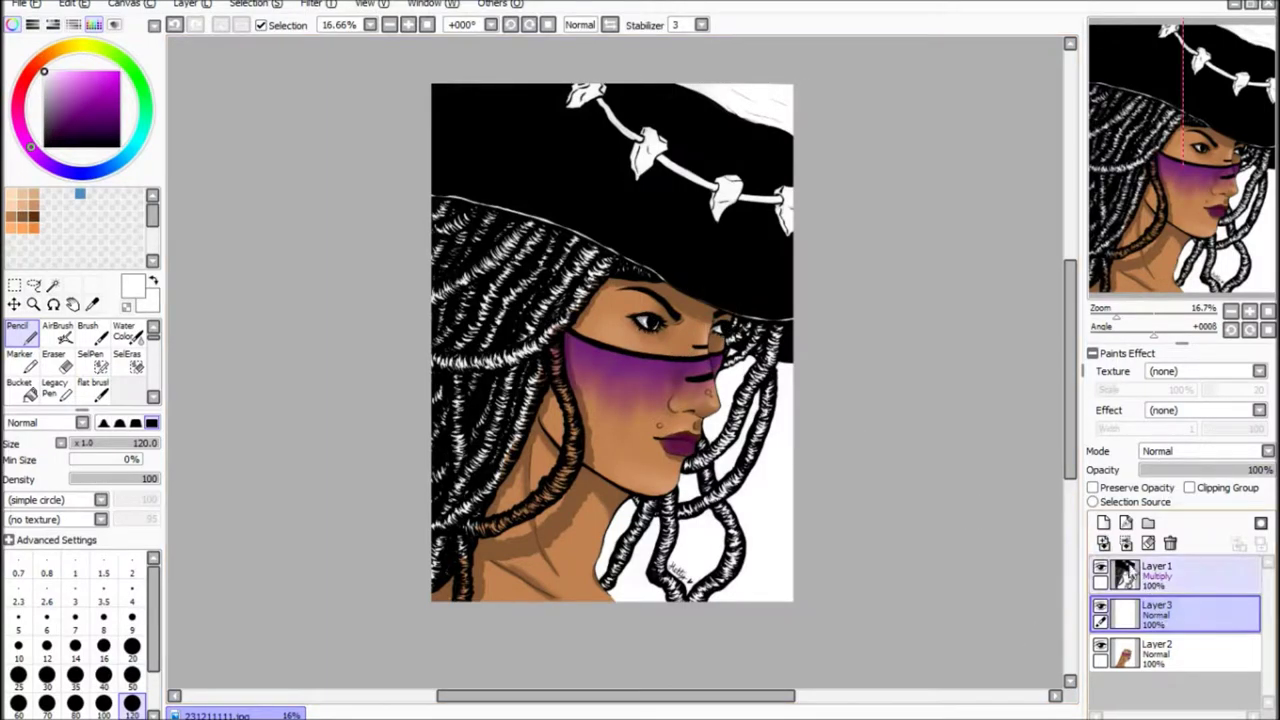
Paint the left dreadlocks dark navy from under the hat brim down to the neck.
click(77, 123)
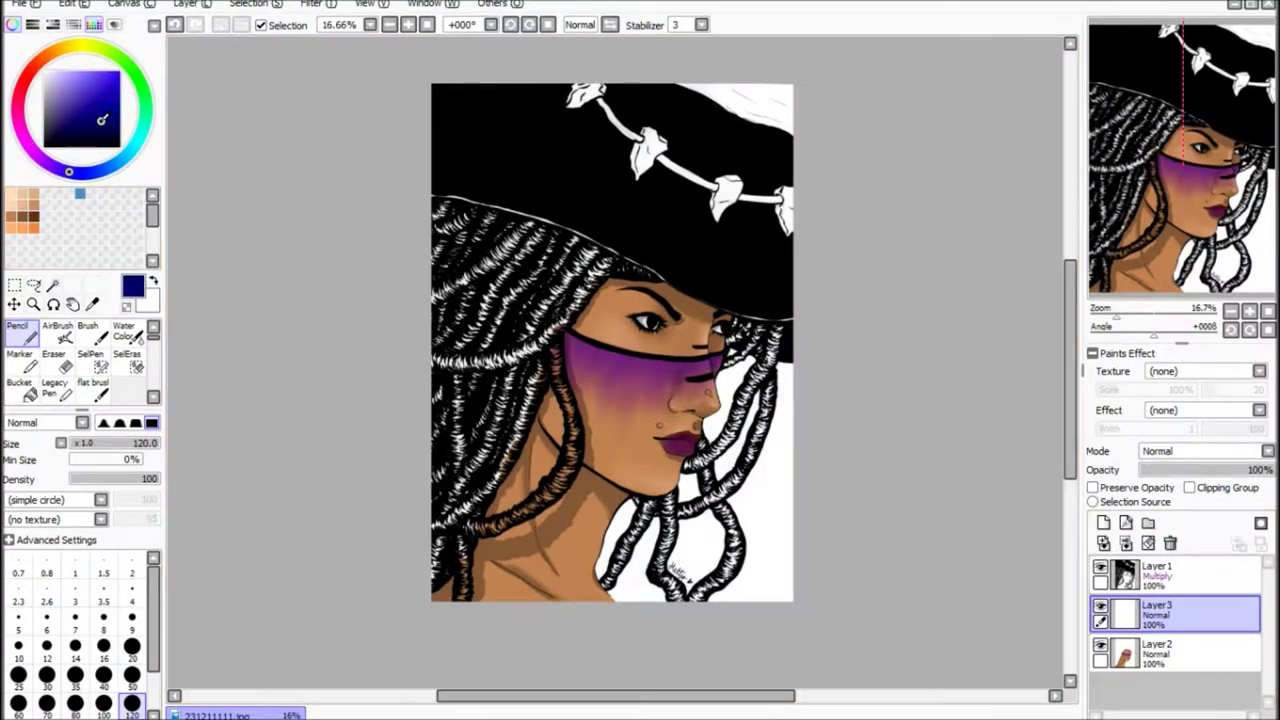
drag(570, 290, 600, 335)
mouse_move(605, 265)
mouse_down()
mouse_move(445, 215)
mouse_move(513, 237)
mouse_move(495, 365)
mouse_move(560, 405)
mouse_move(470, 530)
mouse_up()
mouse_move(545, 430)
mouse_down()
mouse_move(535, 388)
mouse_move(440, 525)
mouse_up()
drag(540, 335, 460, 485)
drag(465, 555, 460, 600)
mouse_move(650, 500)
mouse_down()
mouse_move(600, 590)
mouse_move(668, 555)
mouse_move(682, 605)
mouse_move(770, 410)
mouse_move(709, 486)
mouse_move(705, 598)
mouse_move(700, 455)
mouse_move(772, 340)
mouse_move(735, 350)
mouse_move(735, 322)
mouse_up()
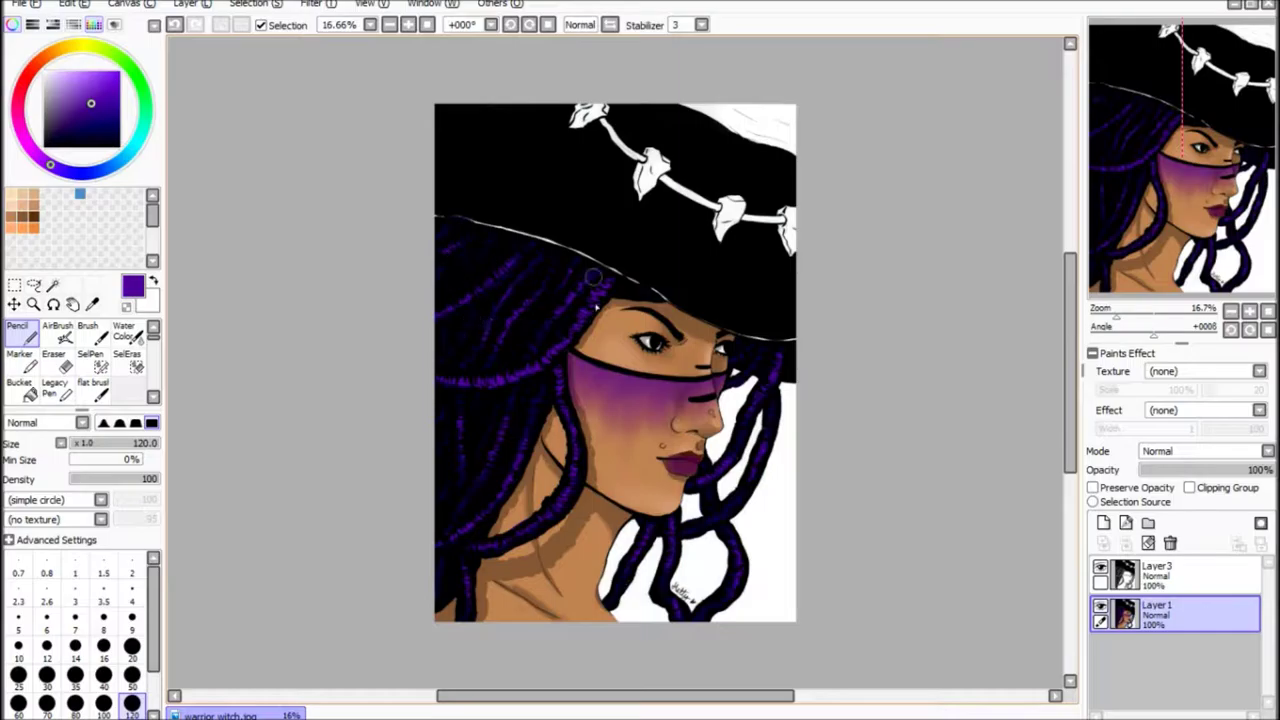
Pick a brighter blue-purple on the colour wheel and add Layer4 above Layer1.
alt+click(598, 243)
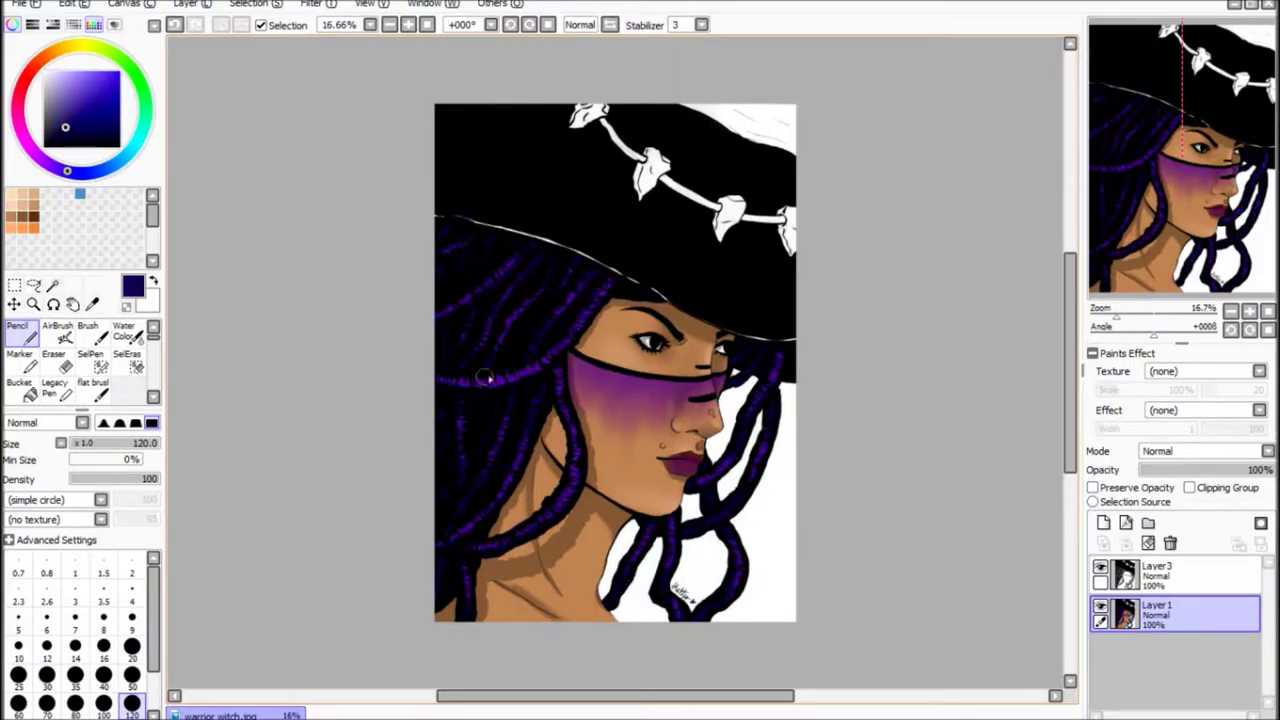
alt+click(560, 381)
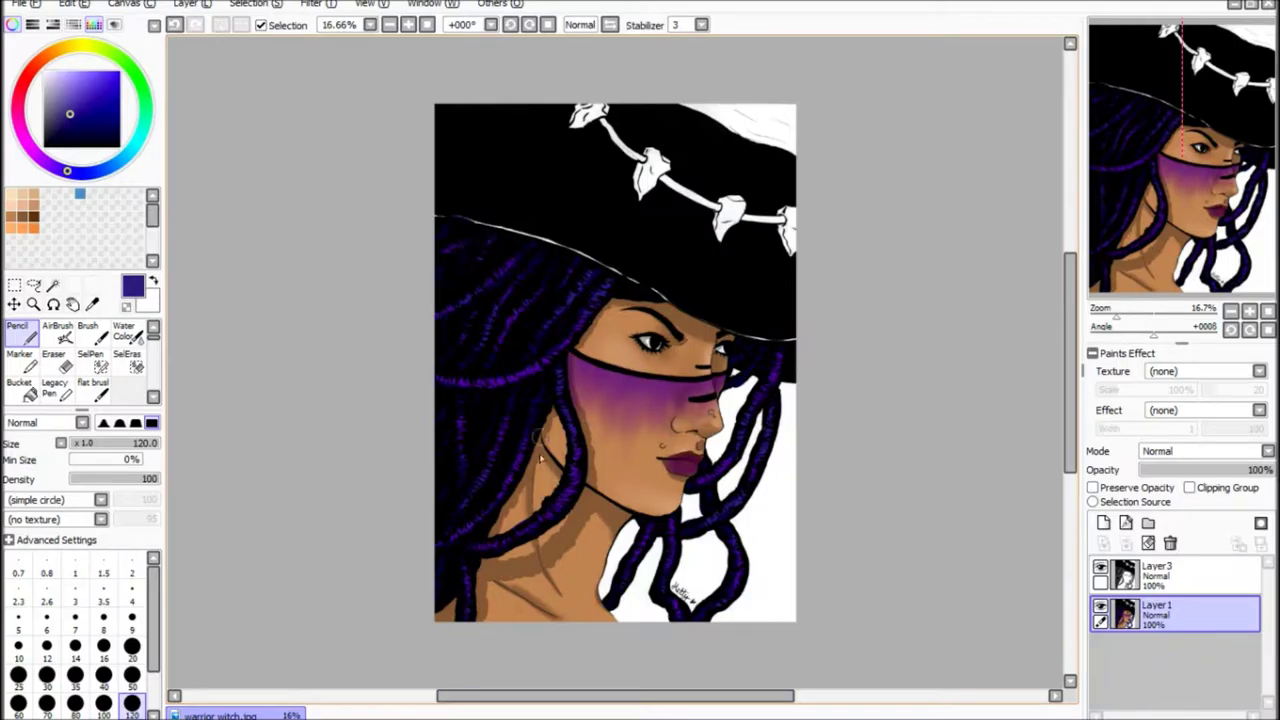
click(1103, 522)
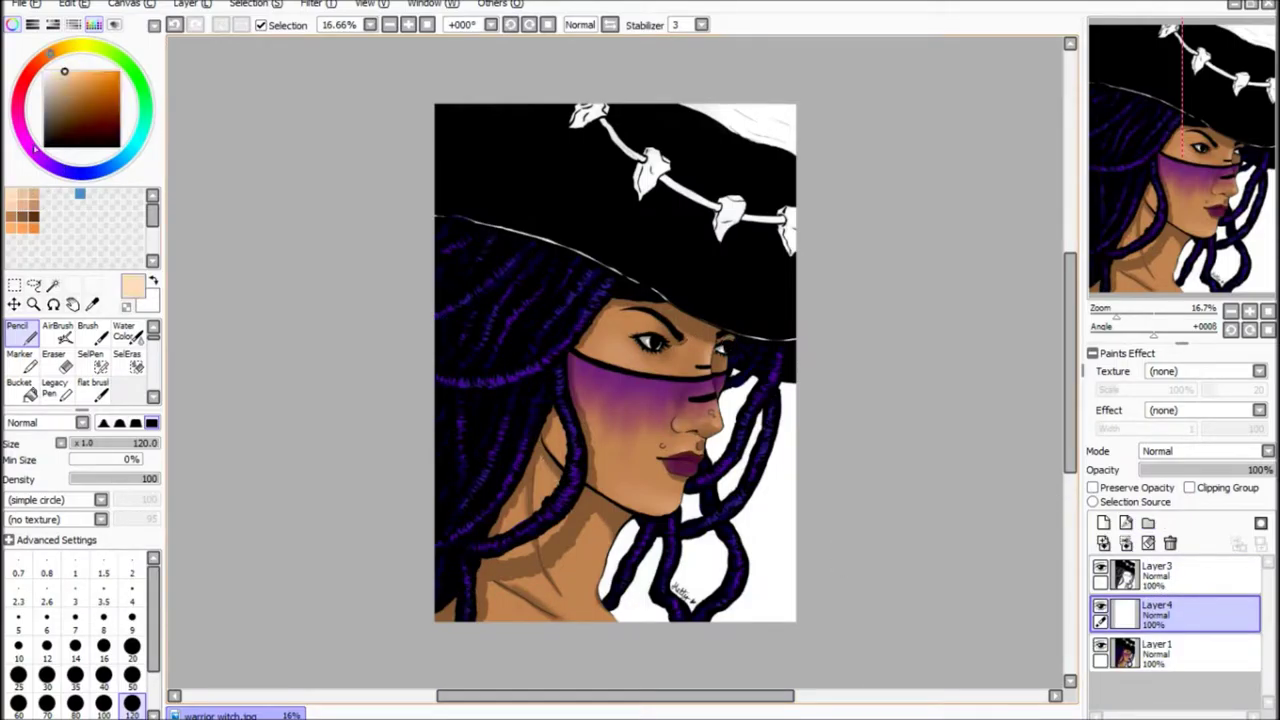
Set Layer4 to Multiply and choose a pale cream-beige for the bone charms.
drag(76, 48, 69, 46)
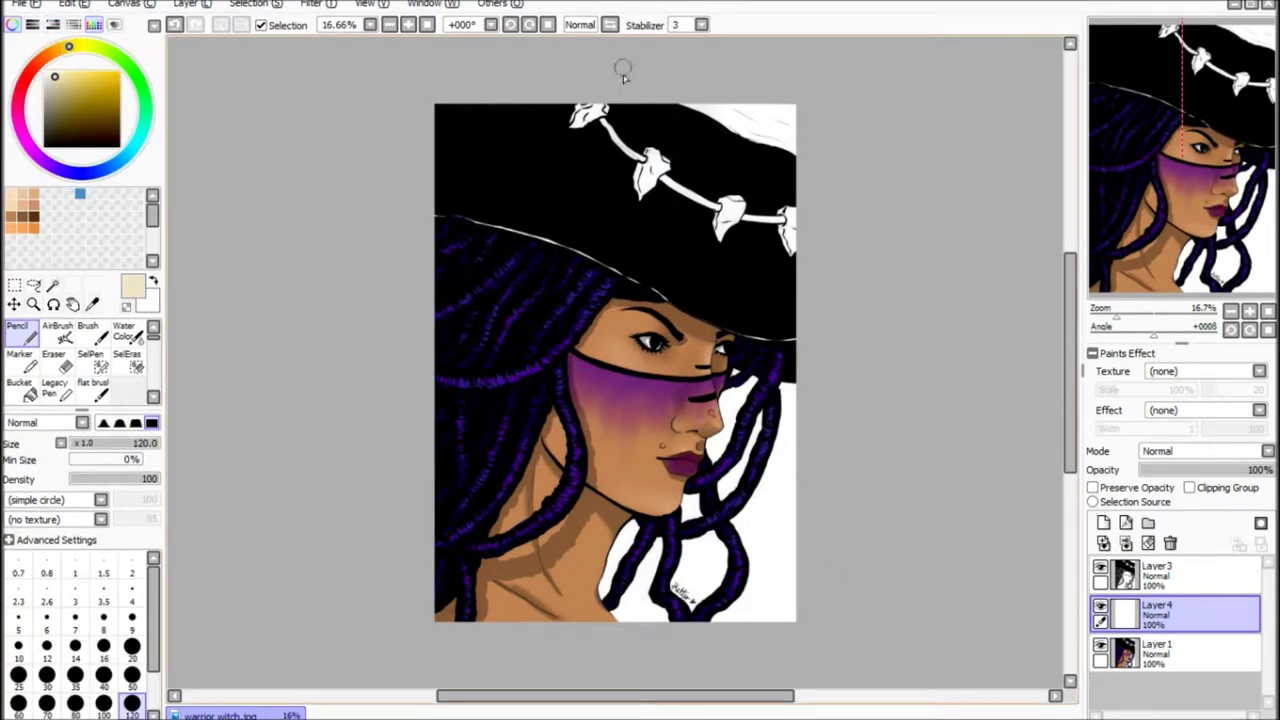
click(1268, 451)
click(1200, 467)
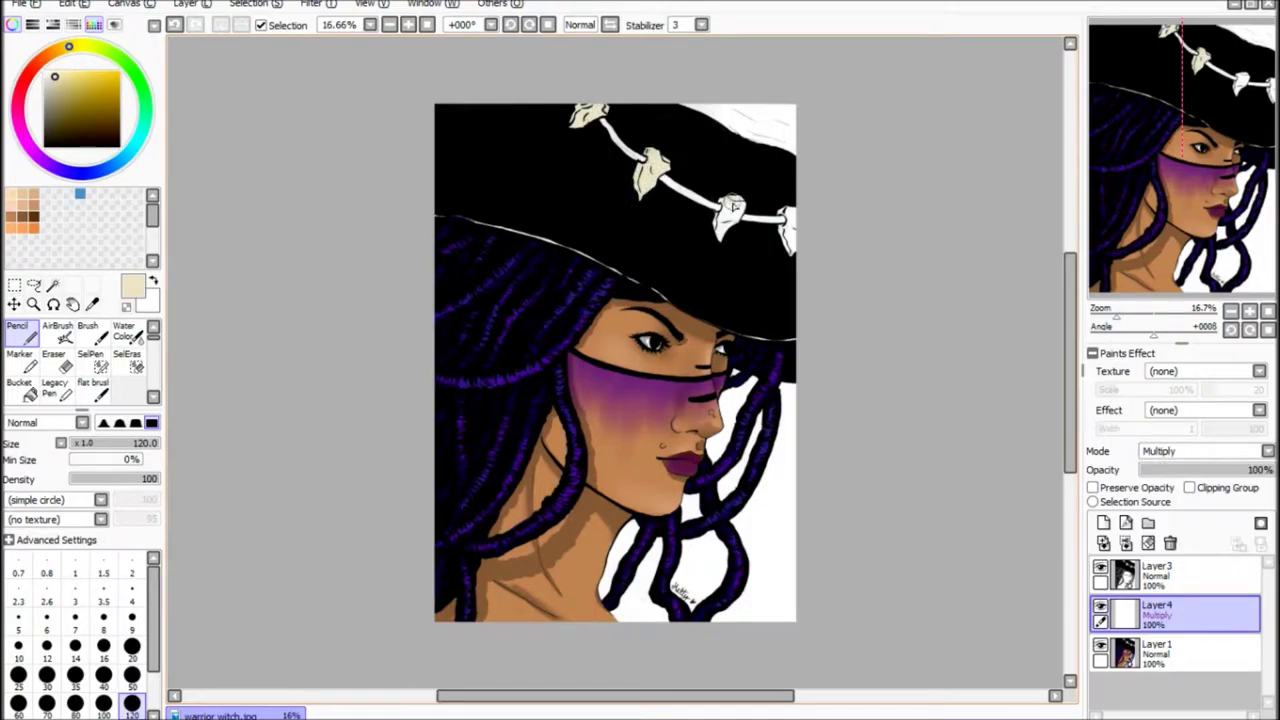
alt+click(727, 228)
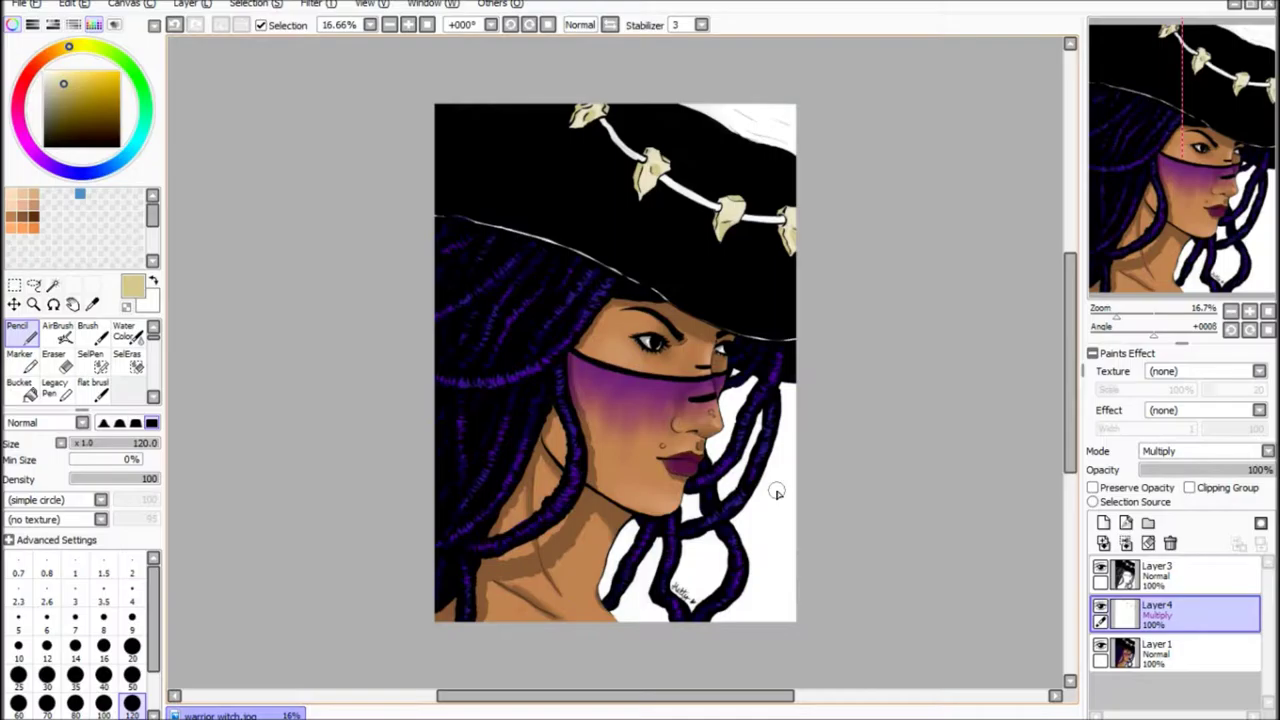
Fill the hat's top-right corner black, covering its white highlight.
alt+click(560, 240)
drag(720, 106, 795, 152)
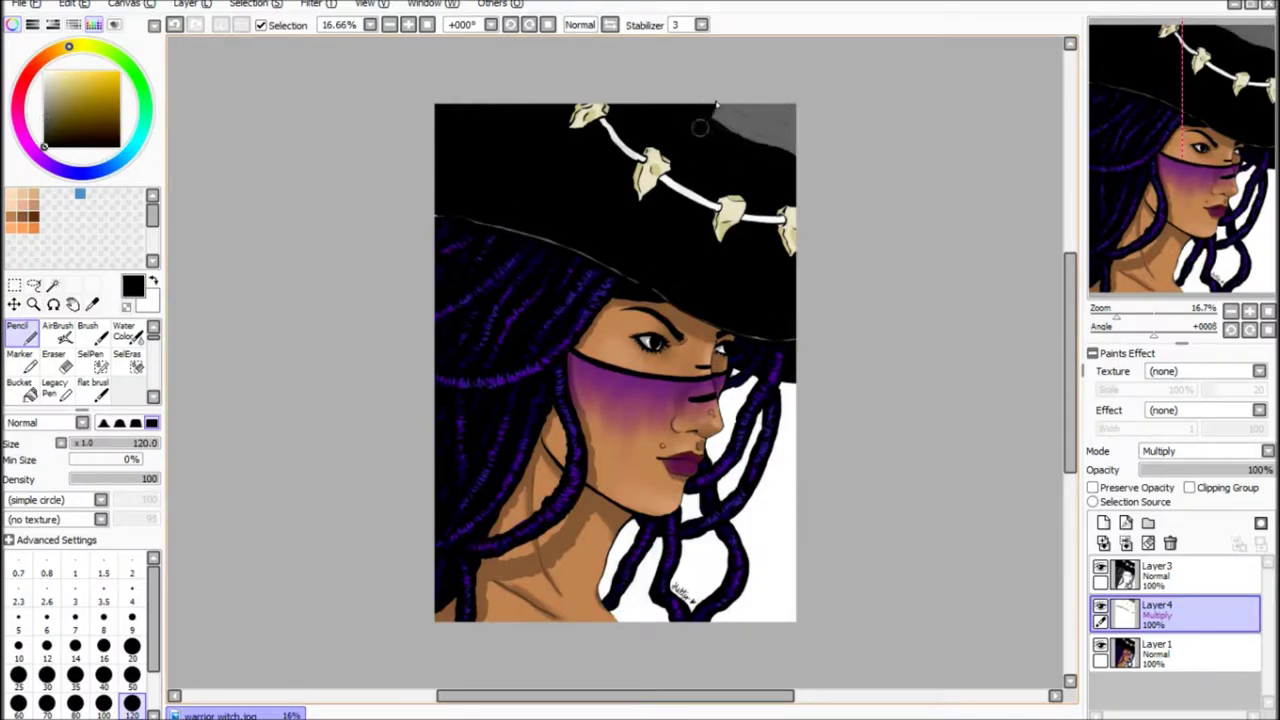
drag(700, 127, 874, 255)
key(ctrl+shift+n)
click(37, 63)
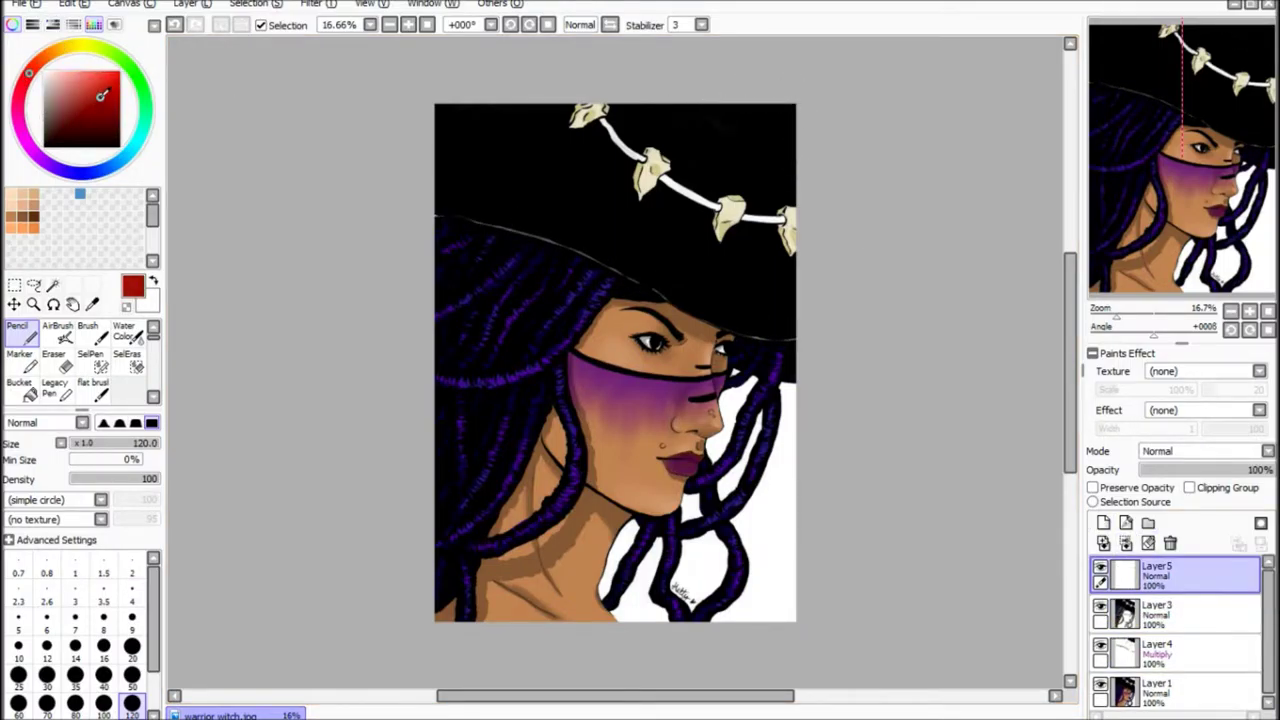
click(105, 97)
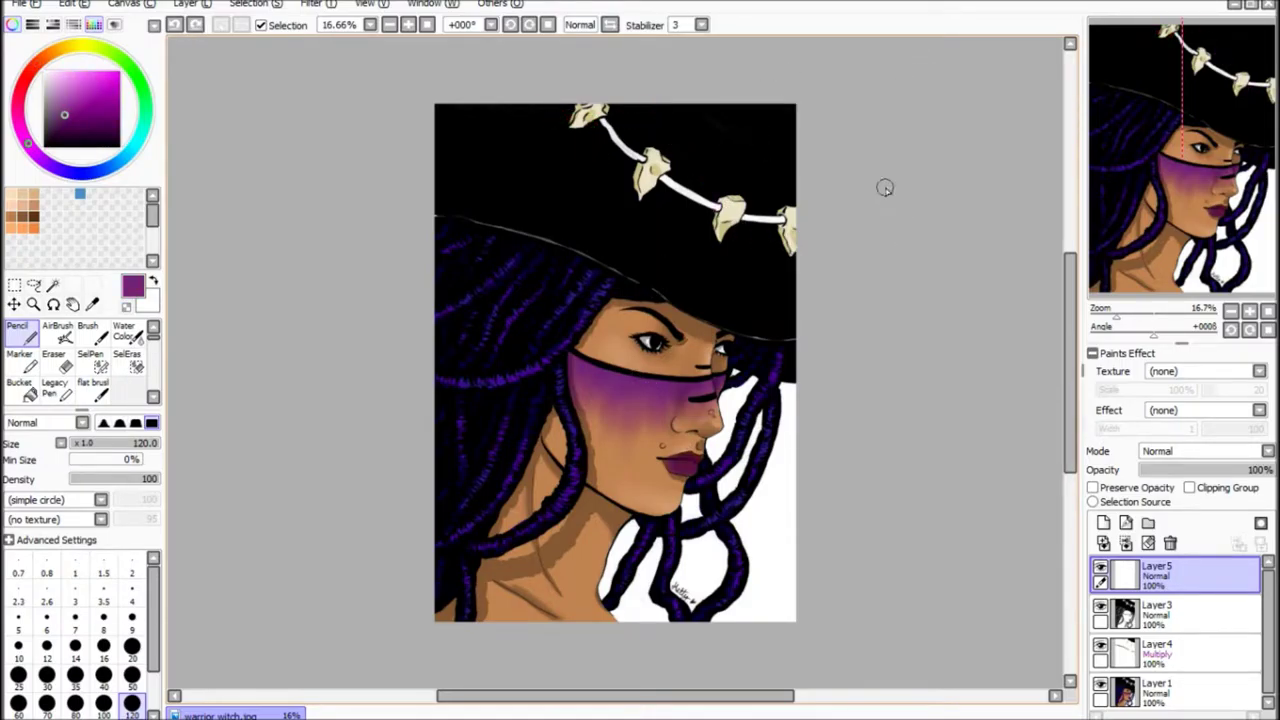
Paint the hat cord between the bones tan on Layer4 and delete the unused Layer5.
alt+click(651, 123)
ctrl+click(603, 130)
mouse_move(603, 130)
mouse_down()
mouse_move(722, 206)
mouse_move(788, 218)
mouse_up()
click(1150, 575)
click(1170, 543)
alt+click(605, 122)
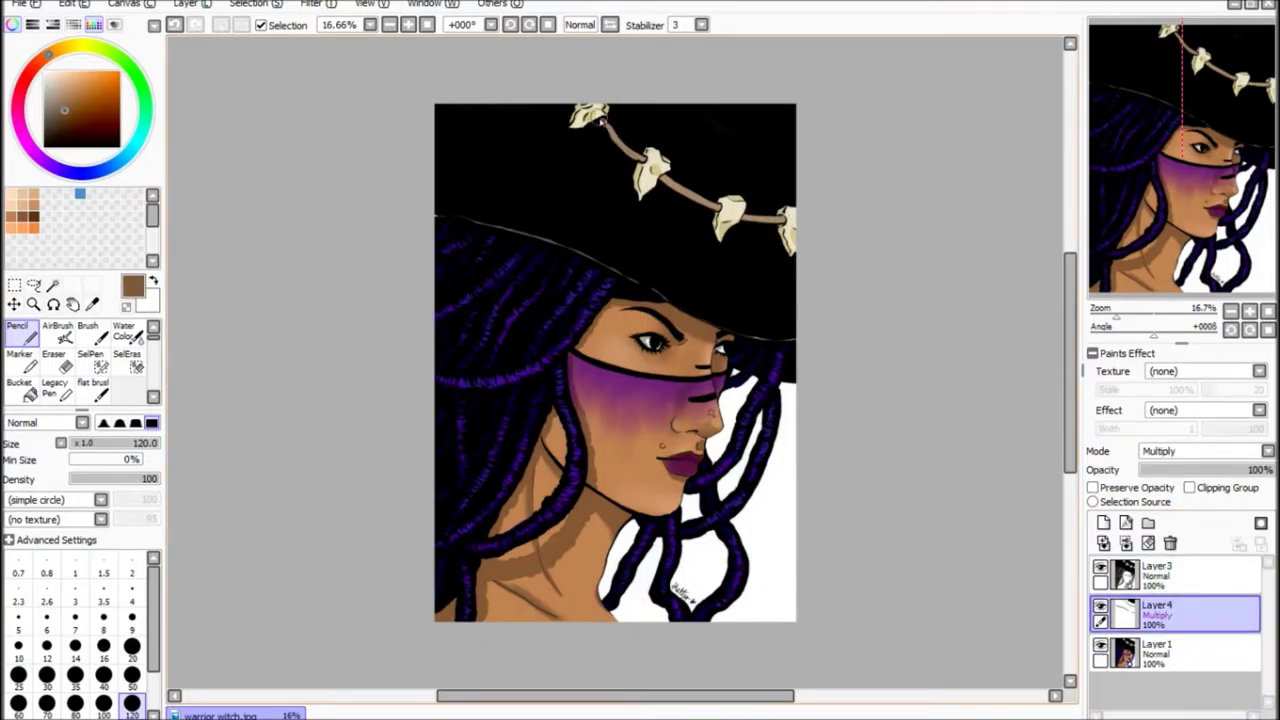
alt+click(634, 161)
key(bracketleft)
key(bracketleft)
key(bracketleft)
key(bracketleft)
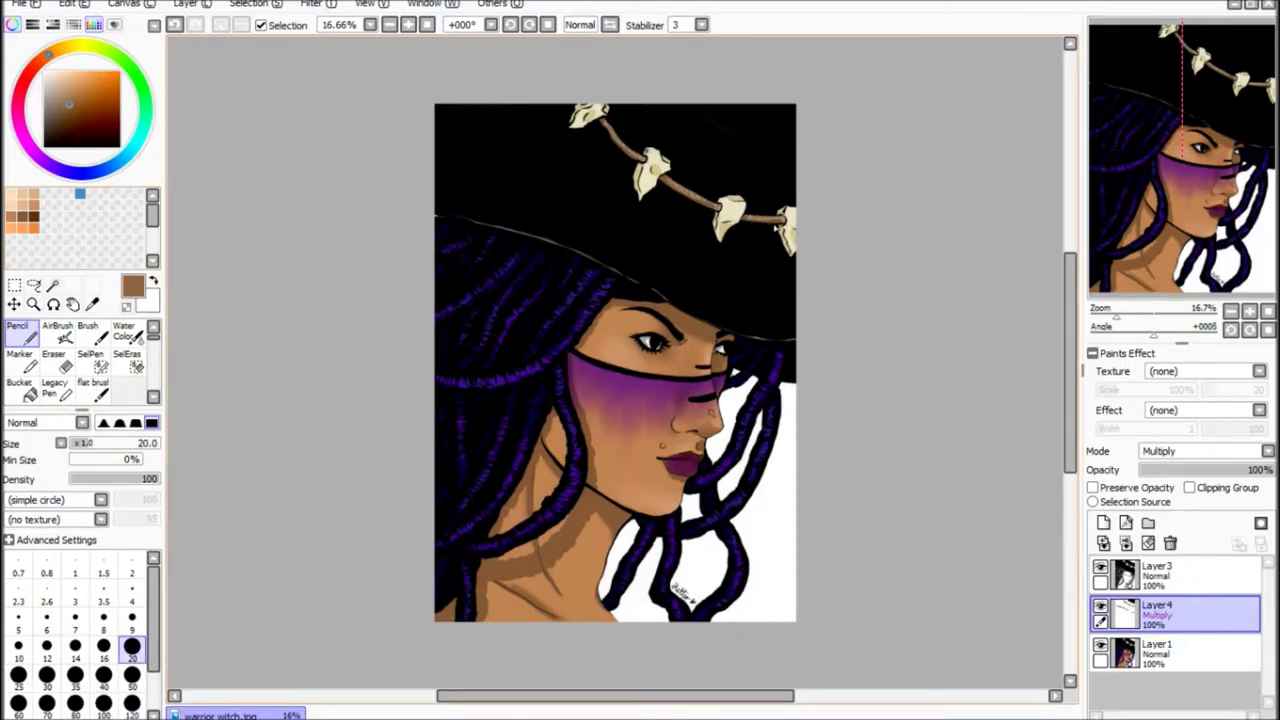
Add a new layer at the bottom of the stack and select its empty area.
click(1103, 522)
drag(1157, 605, 1157, 683)
click(53, 285)
click(640, 600)
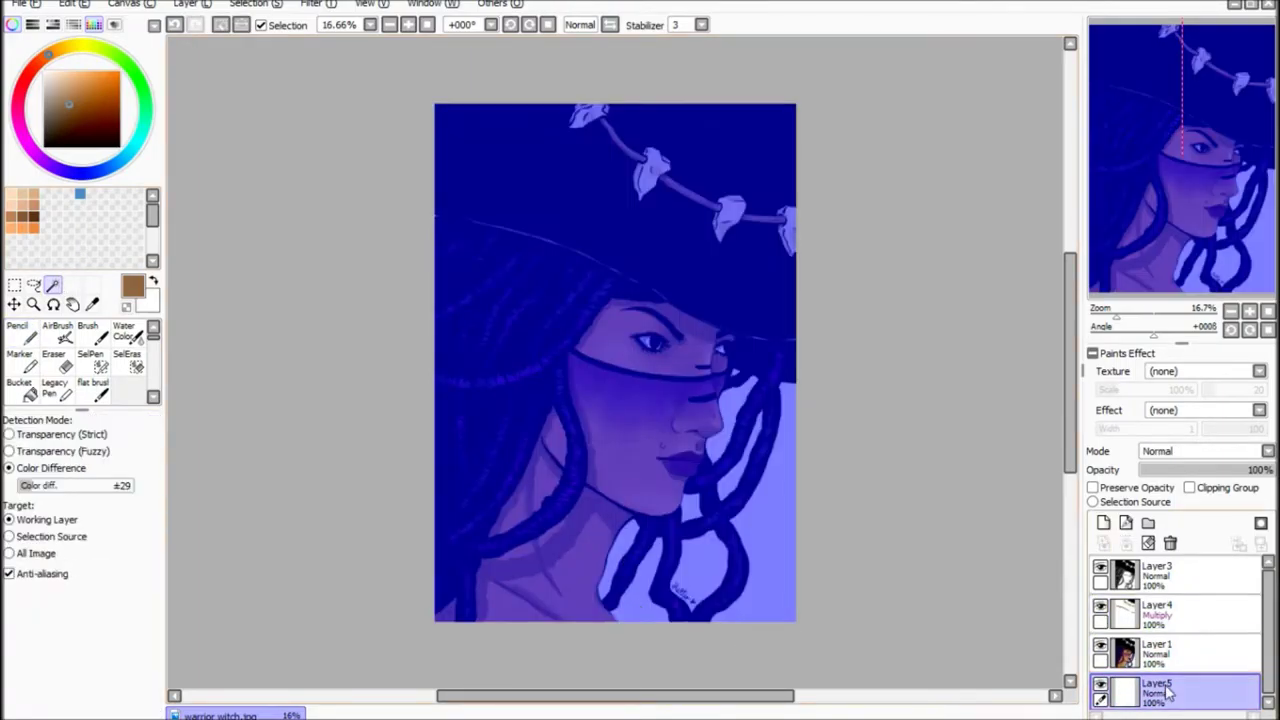
Magic-wand select the white background gaps on Layer1 using Color Difference 119.
click(1157, 652)
click(9, 468)
click(625, 575)
click(715, 560)
click(765, 500)
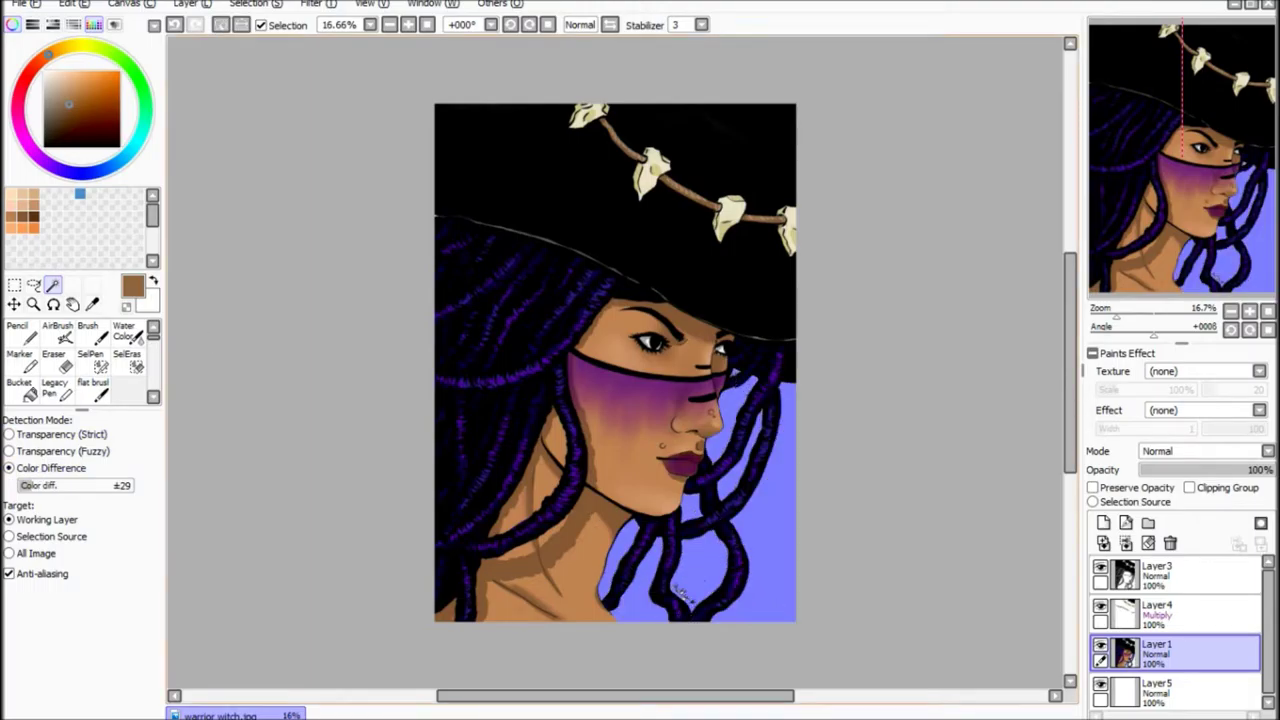
scroll(770, 570, up, 4)
drag(45, 485, 70, 485)
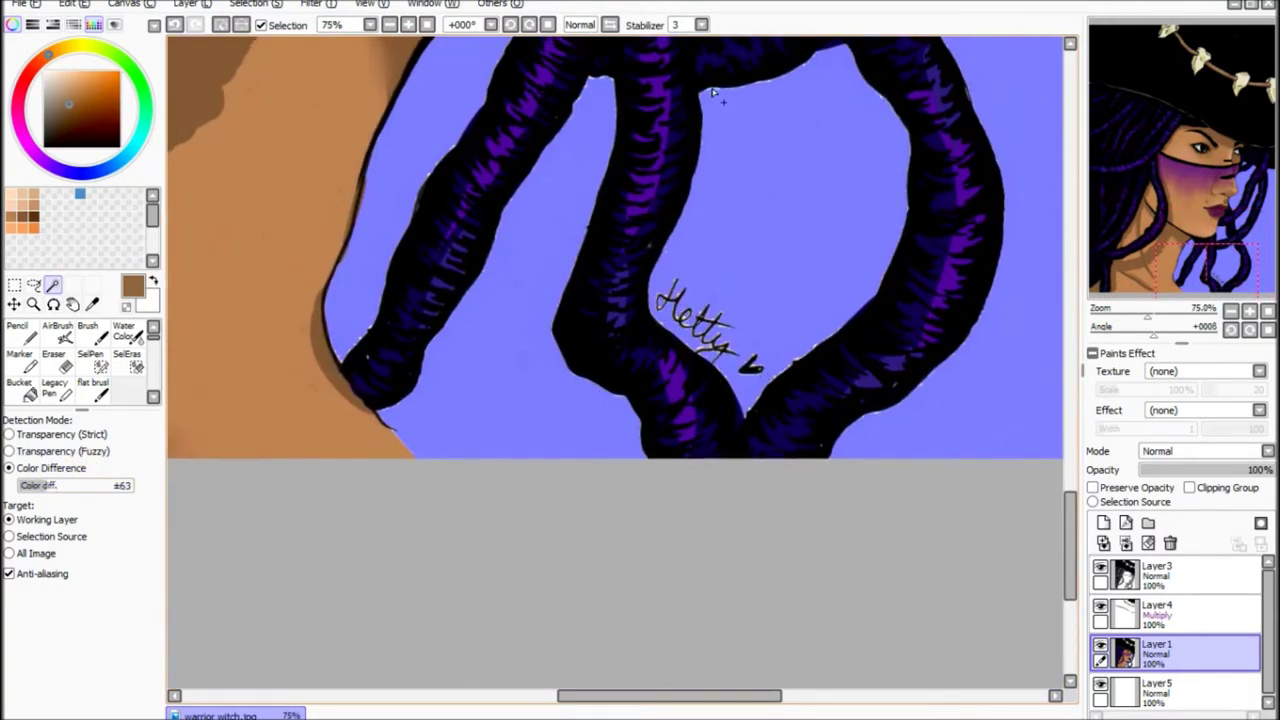
click(712, 92)
scroll(749, 543, up, 5)
scroll(749, 543, up, 5)
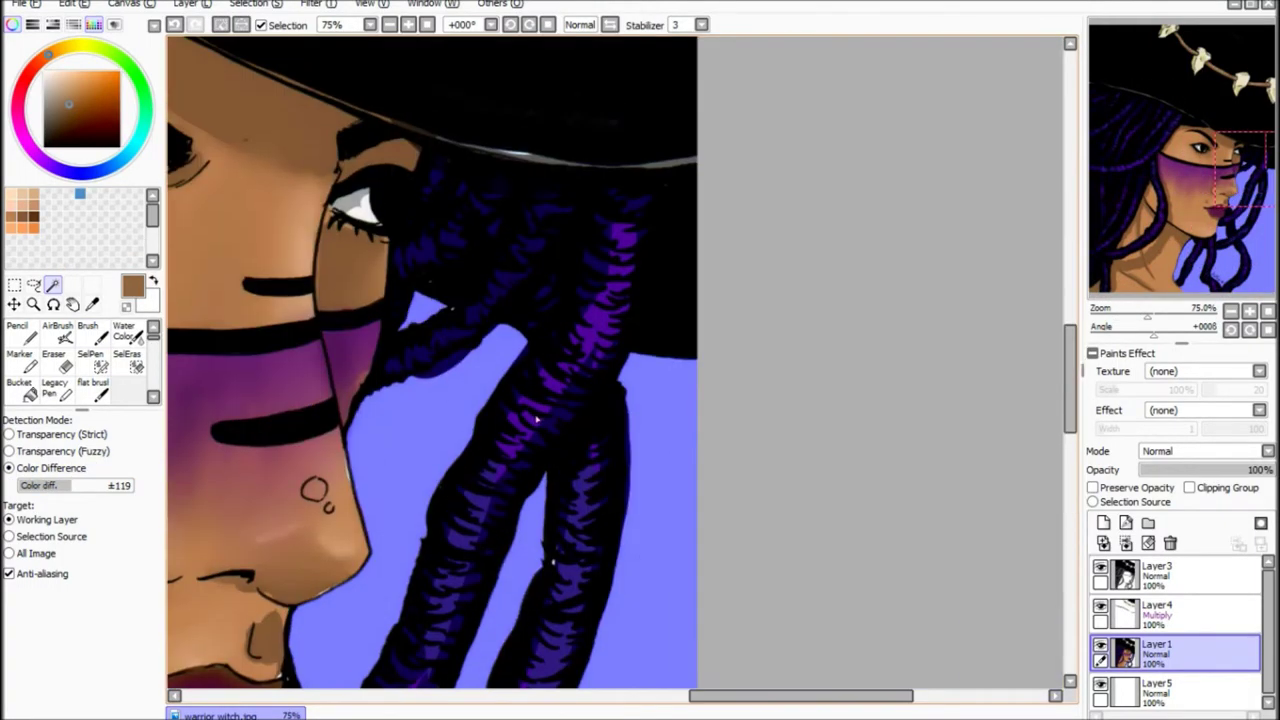
scroll(749, 543, down, 3)
Fill the selected background behind the hair dark green on Layer5 with the pencil.
click(1160, 688)
click(18, 330)
click(142, 85)
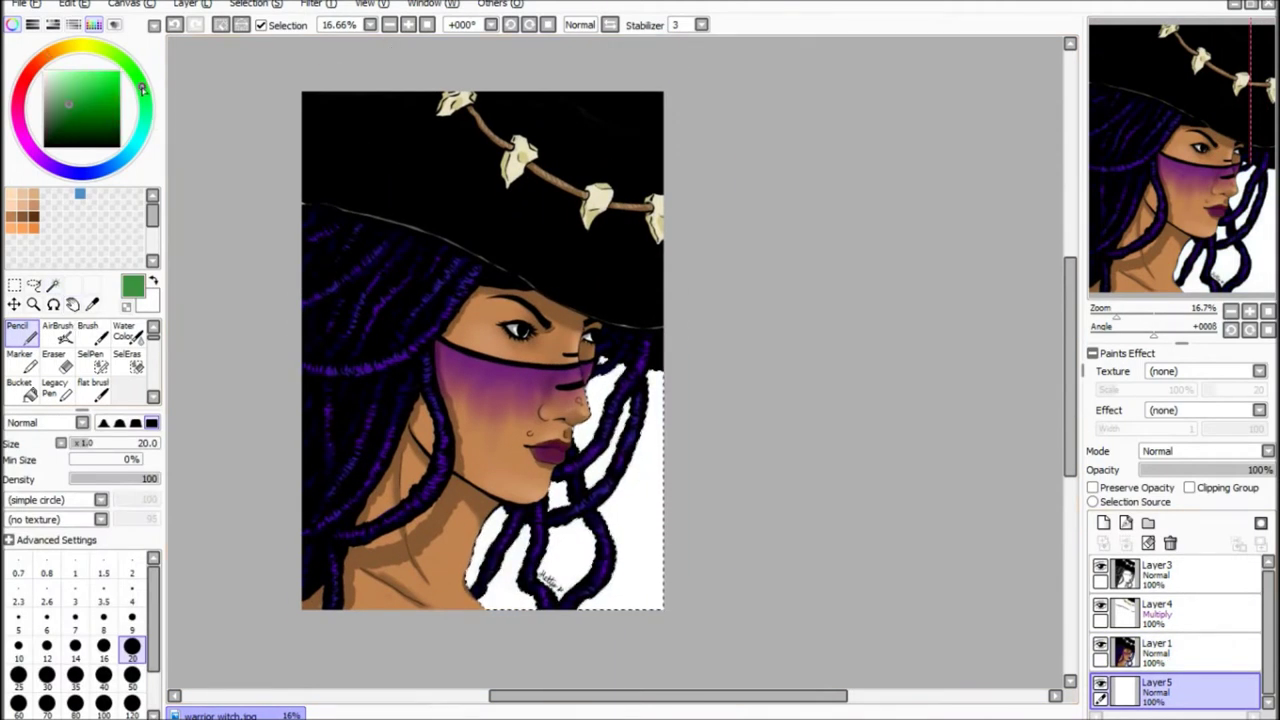
click(103, 121)
click(1160, 652)
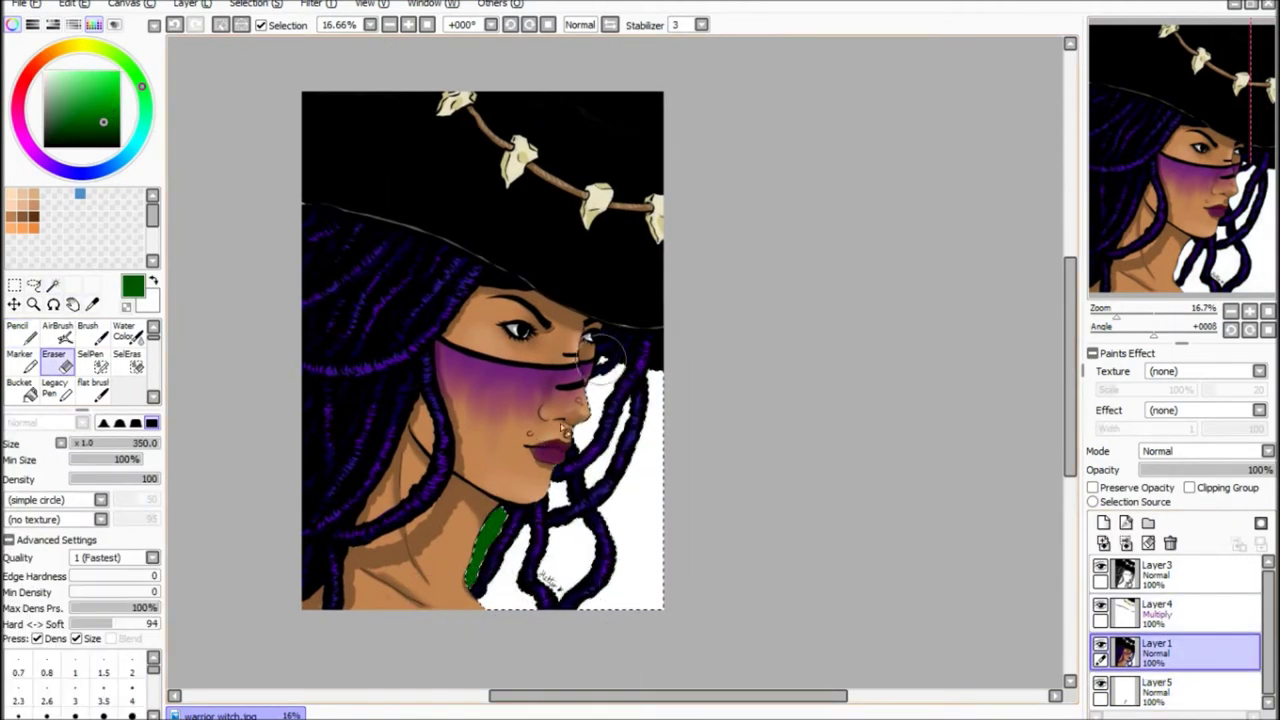
click(1160, 688)
drag(620, 560, 580, 408)
Shade the background with darker greens using the pencil and watercolour brush.
alt+click(575, 560)
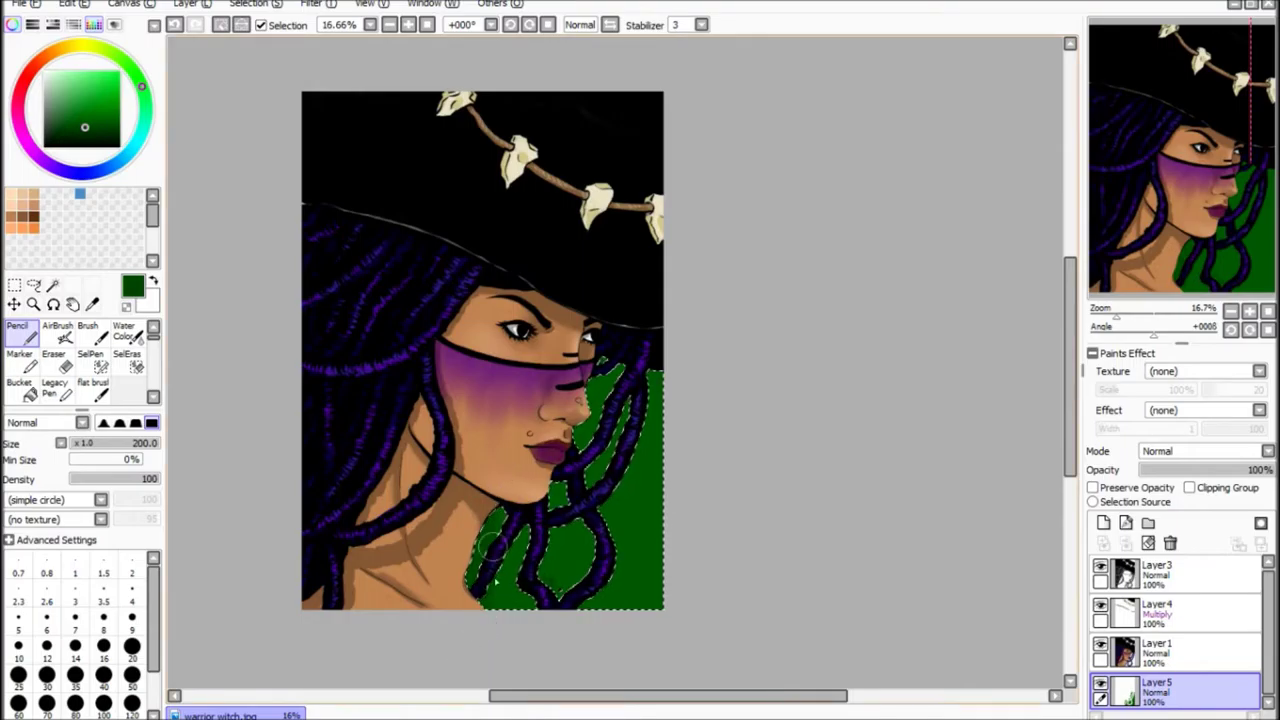
click(125, 333)
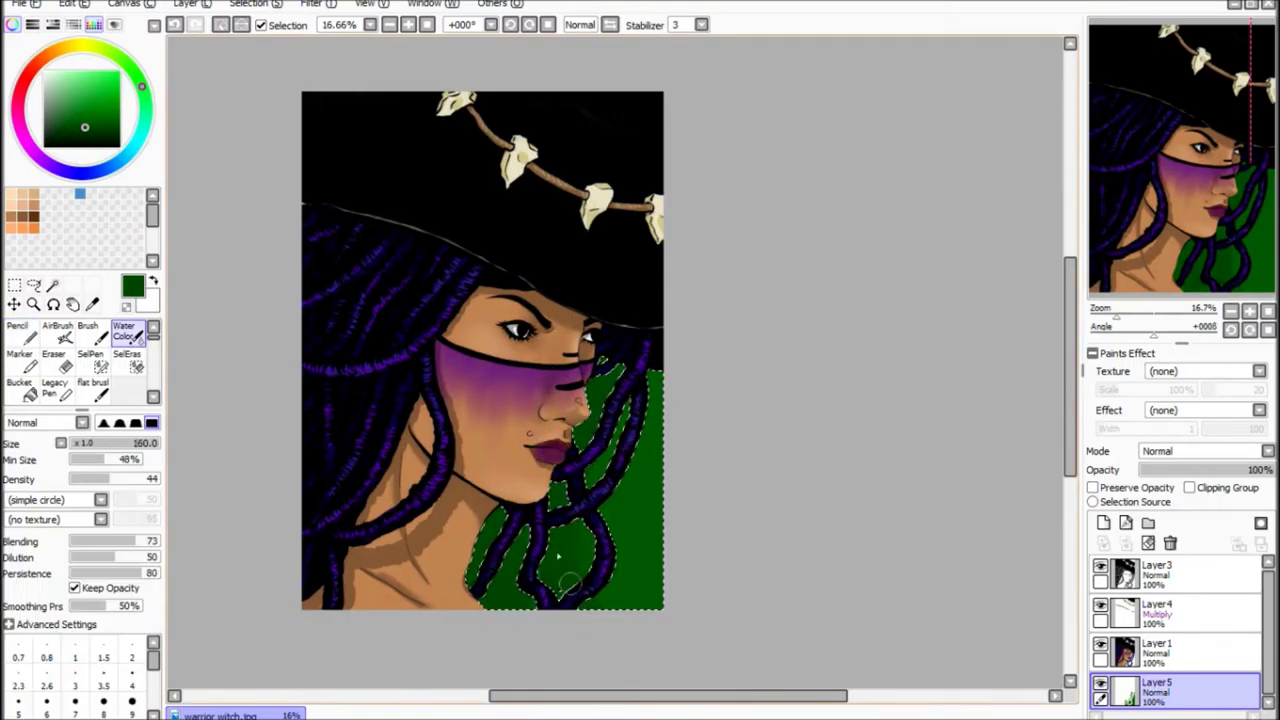
alt+click(508, 565)
key(n)
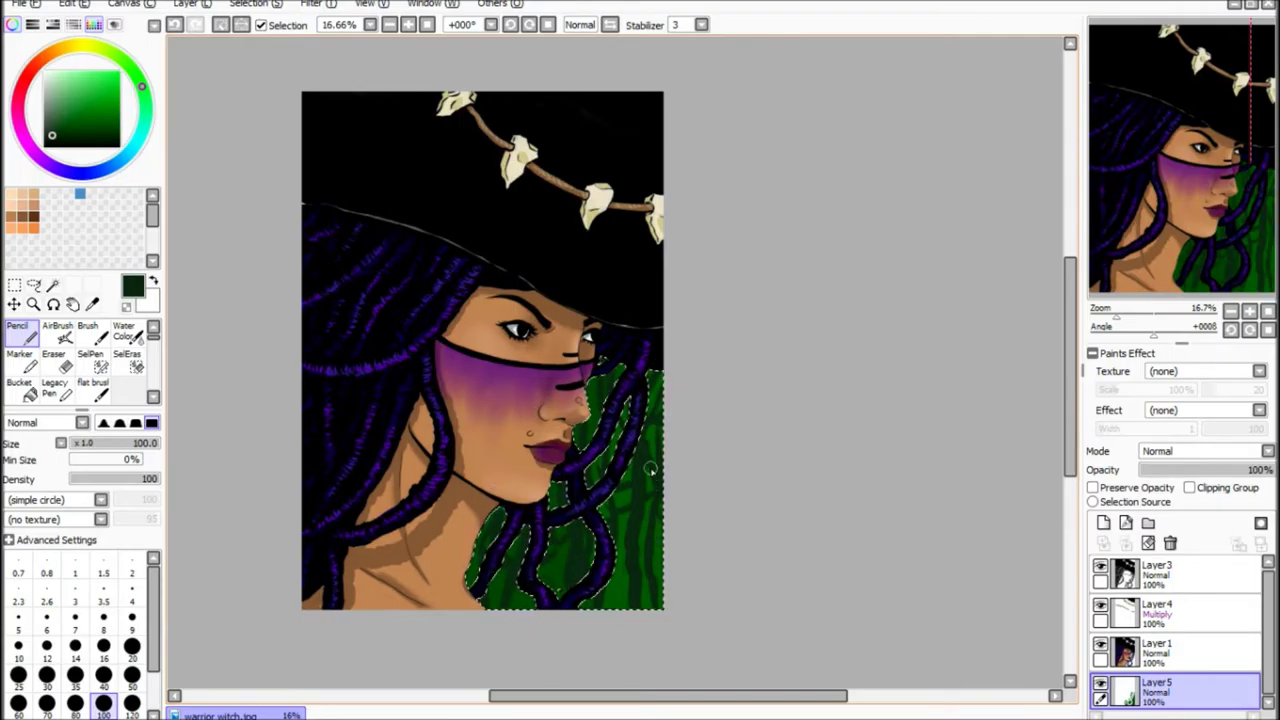
key(c)
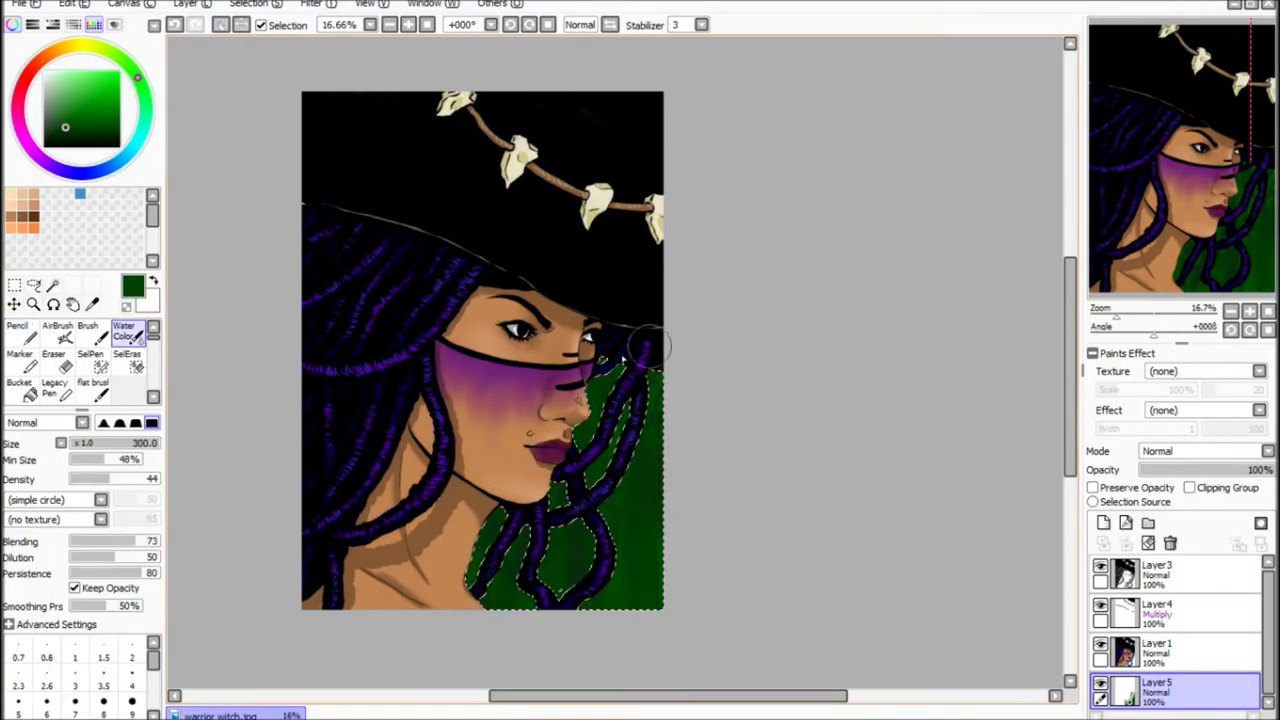
Clear the background selection and add a new top Layer6.
key(ctrl+d)
key(ctrl+z)
key(ctrl+d)
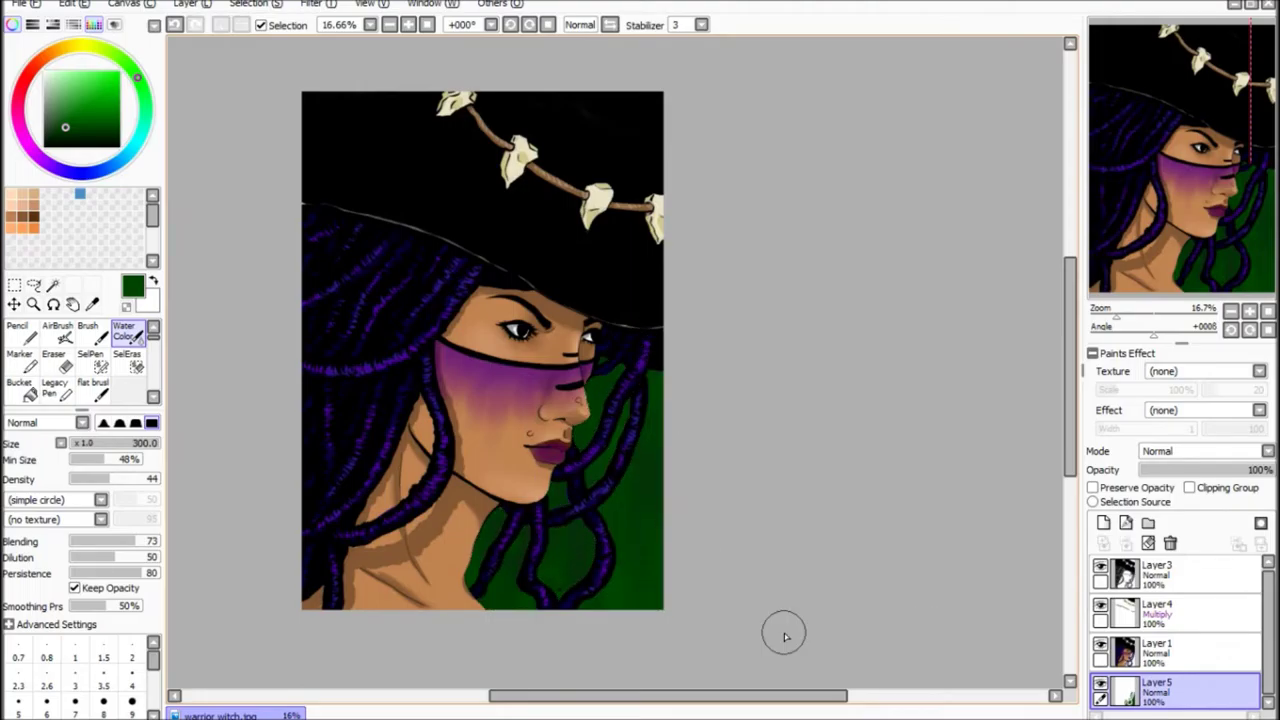
key(ctrl+shift+n)
key(n)
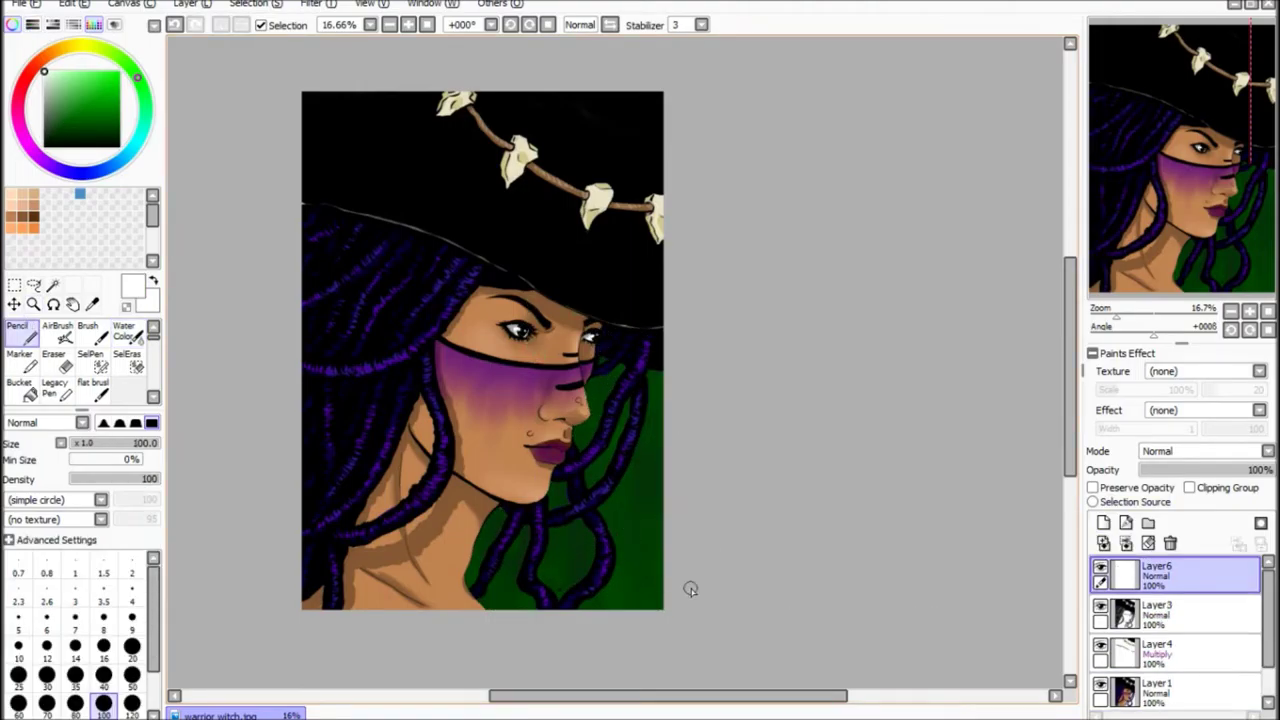
Switch to the Water Color brush, size 40 with white, on Layer6.
key(c)
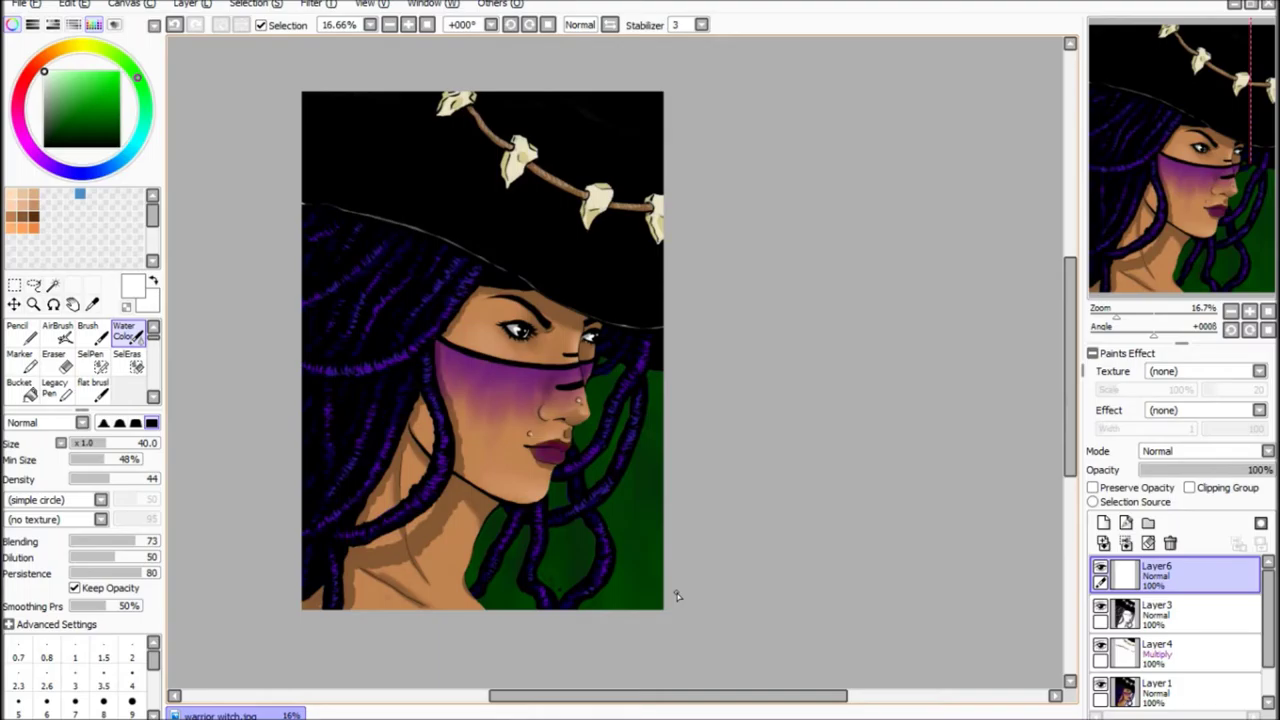